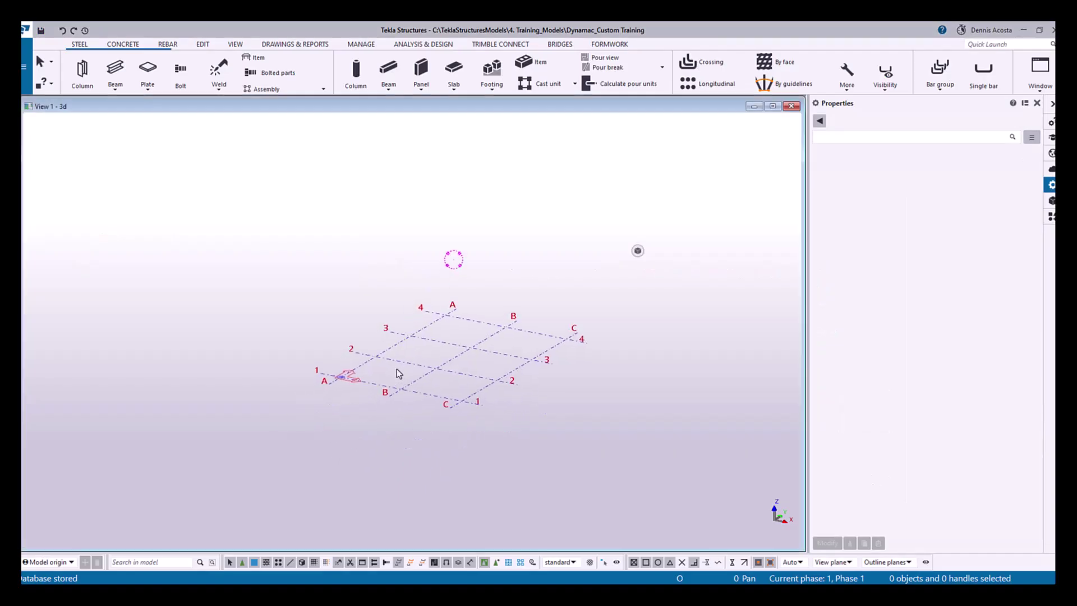
Create a UB406*140*39 steel beam along grid line 1 between grid lines B and C
scroll(396, 369, up, 6)
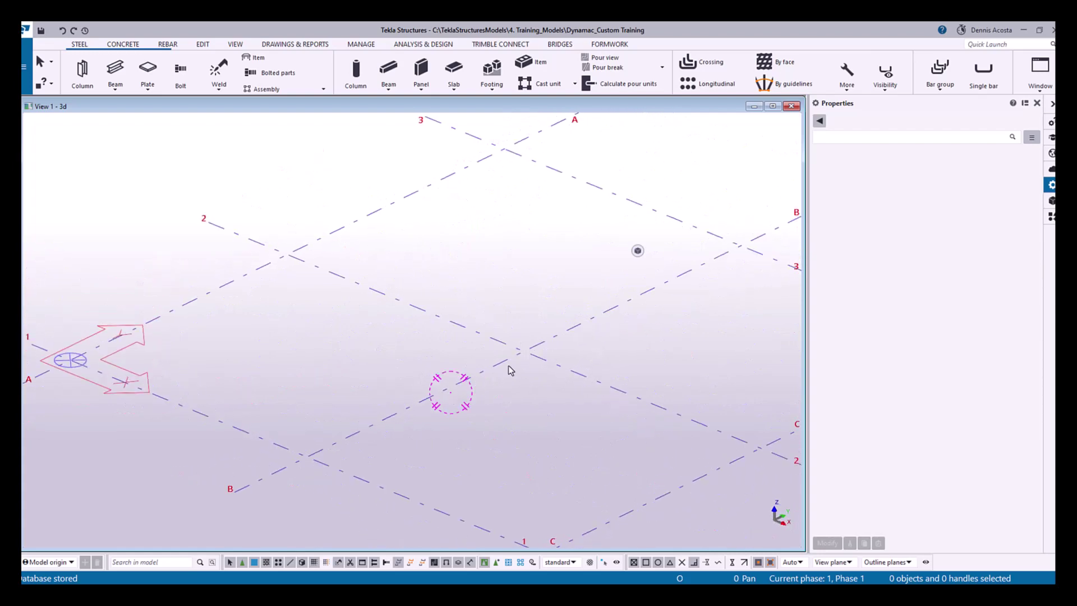
scroll(508, 367, down, 2)
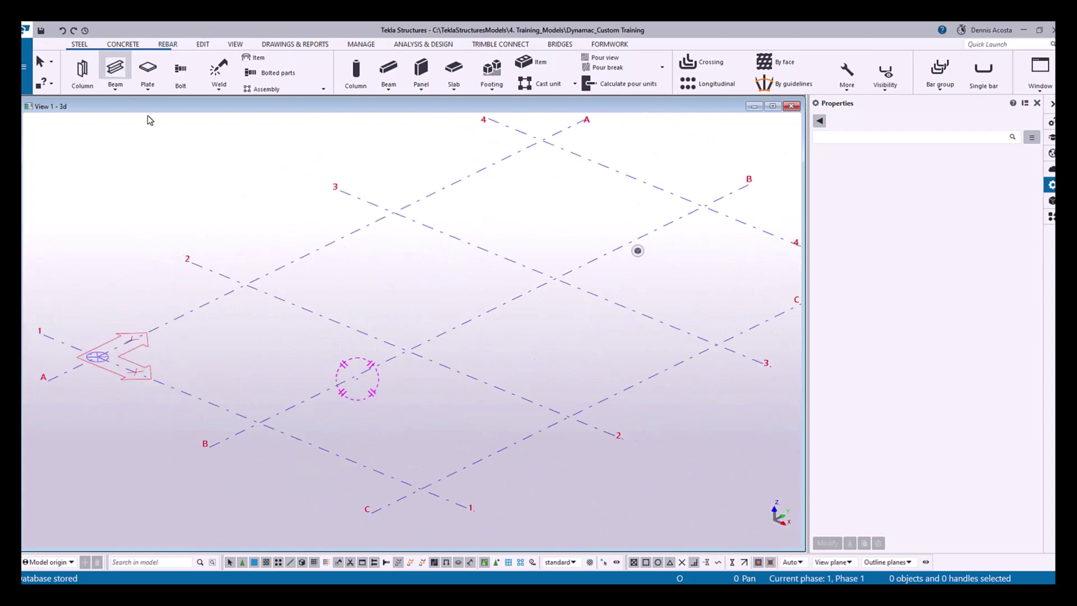
click(259, 422)
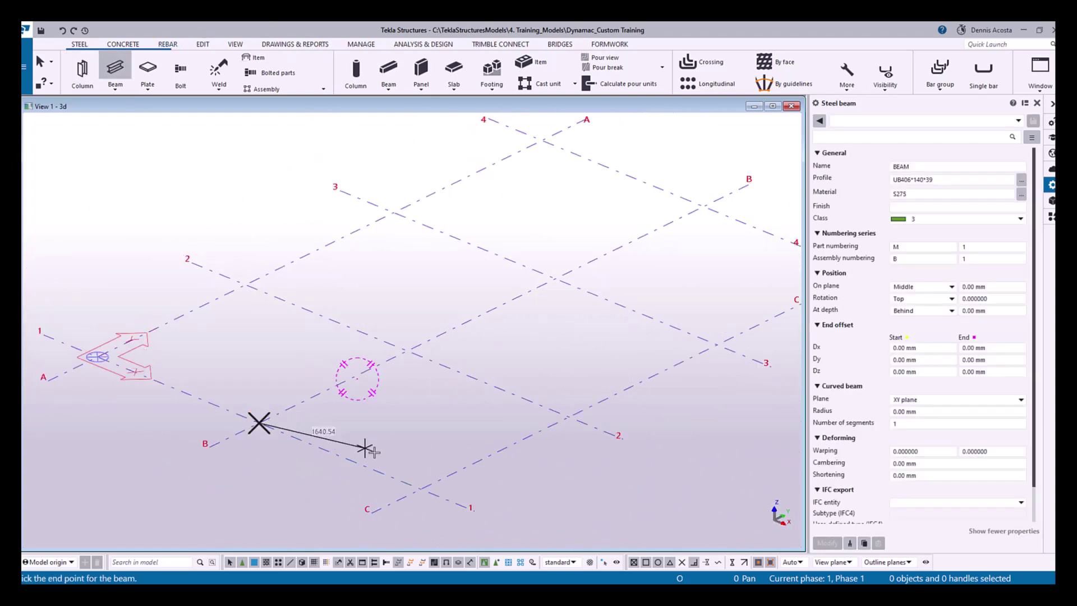
click(413, 490)
right_click(404, 403)
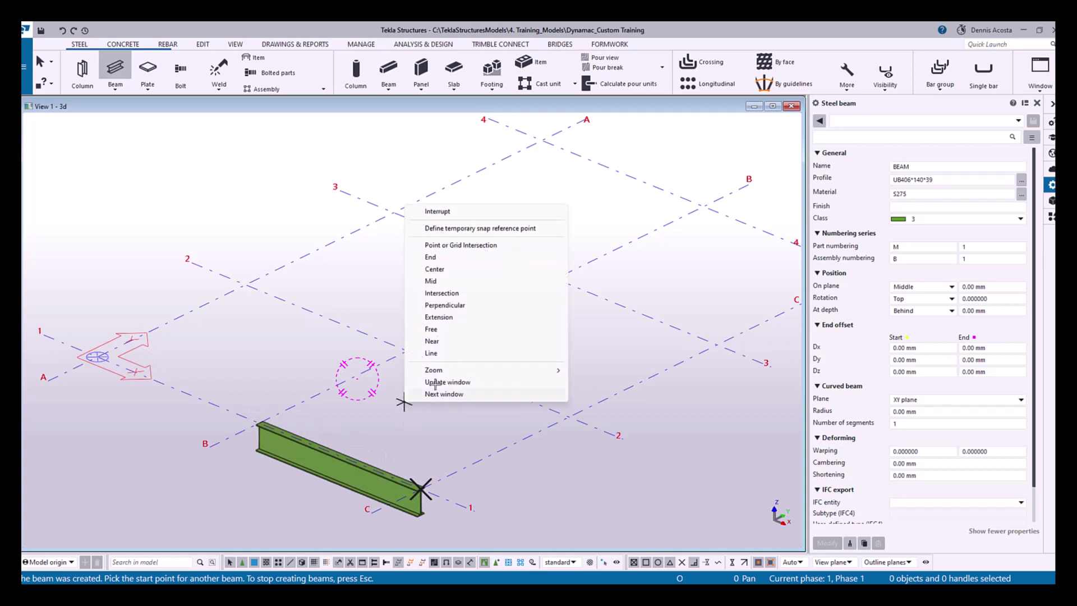
click(446, 211)
Copy the beam from grid line 1 to the matching bays on grid lines 2, 3 and 4
click(368, 484)
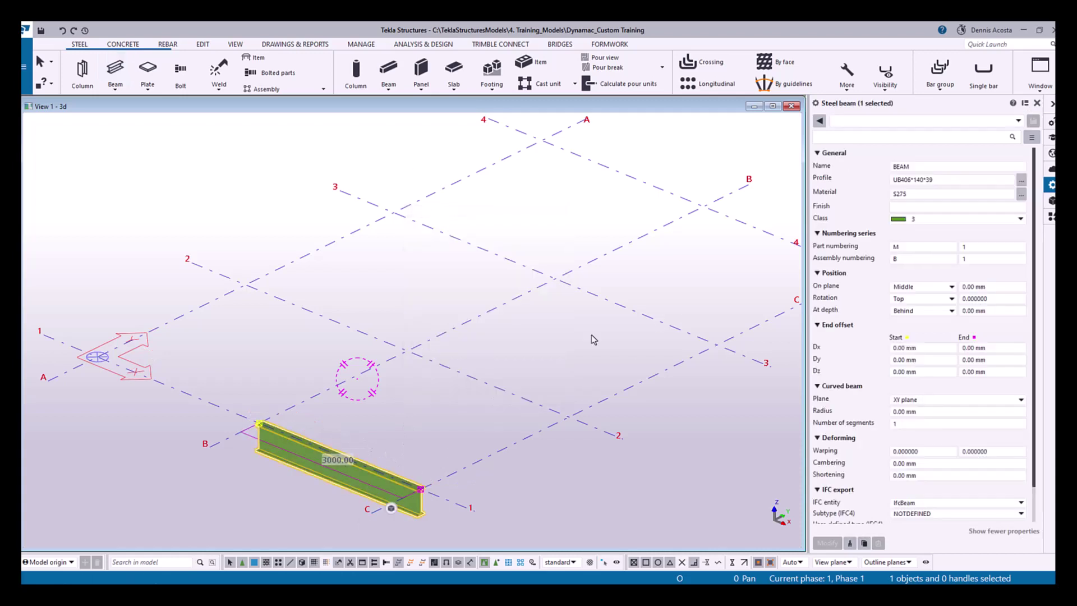
right_click(381, 402)
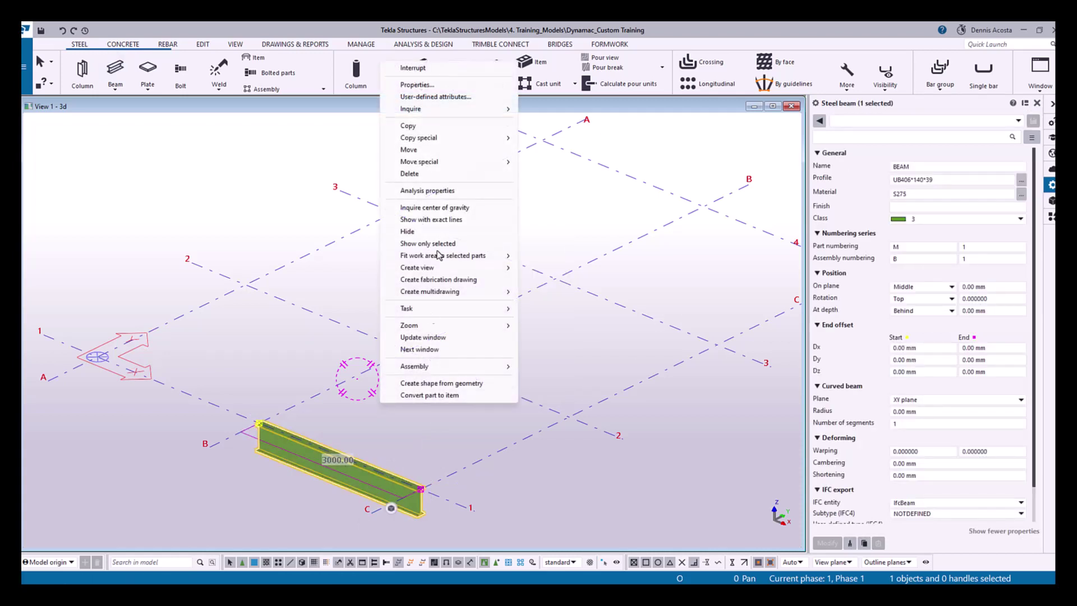
click(413, 126)
click(258, 424)
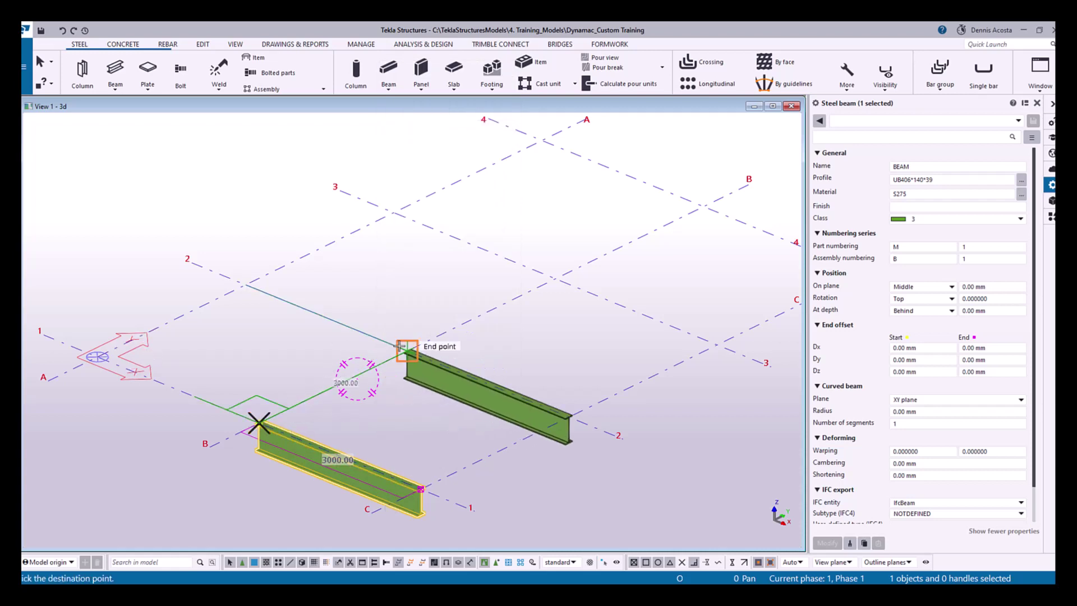
click(401, 347)
click(554, 279)
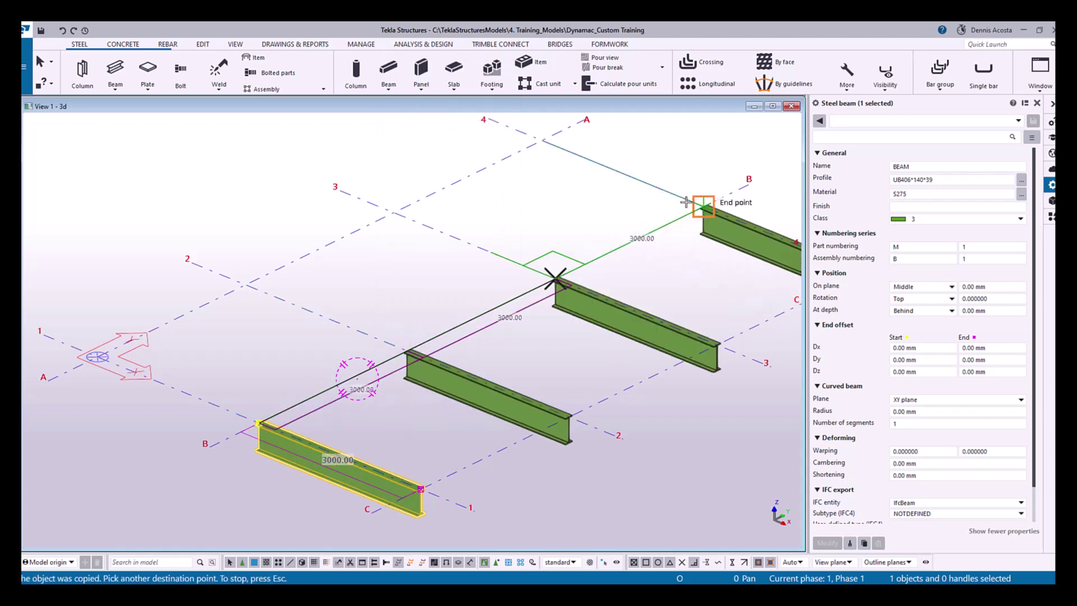
click(686, 202)
right_click(557, 180)
click(570, 183)
Copy all four beams vertically upward by 3000 mm to form an upper level
scroll(512, 245, down, 3)
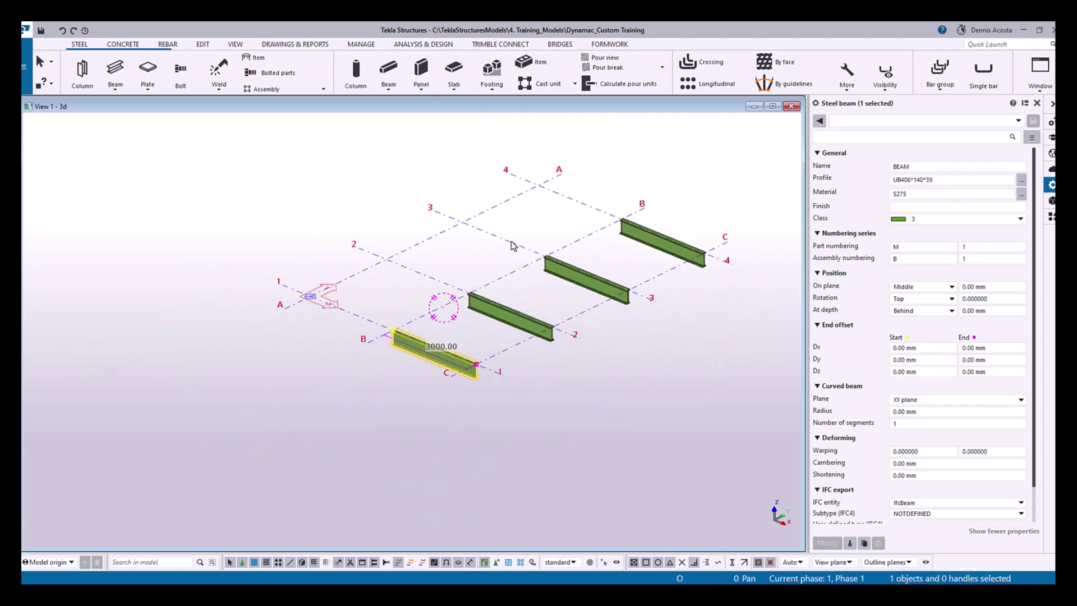
drag(394, 155, 774, 446)
drag(346, 152, 747, 443)
right_click(702, 220)
click(744, 247)
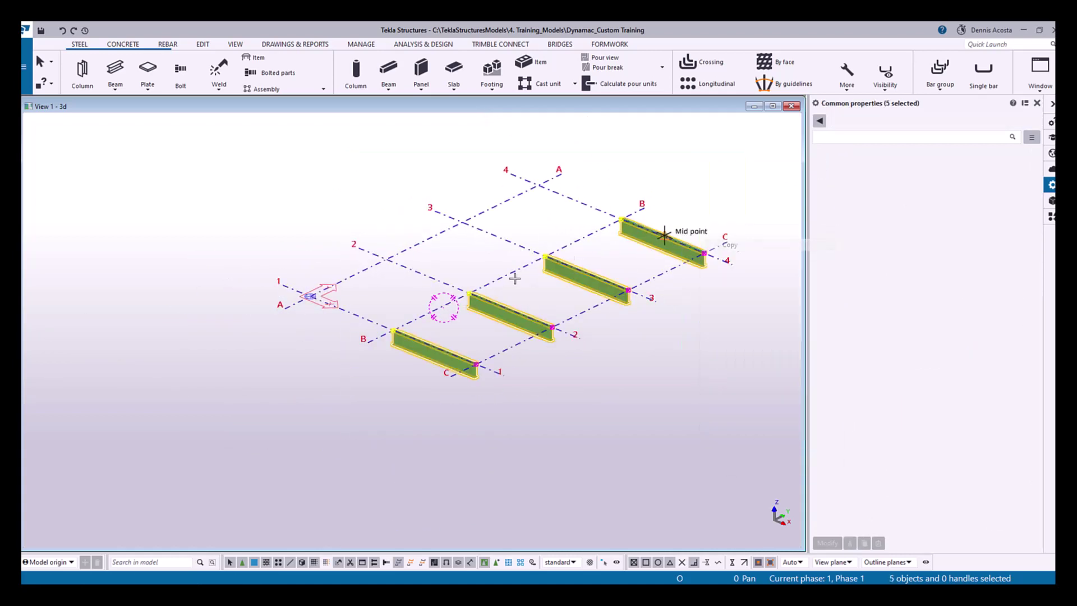
click(627, 160)
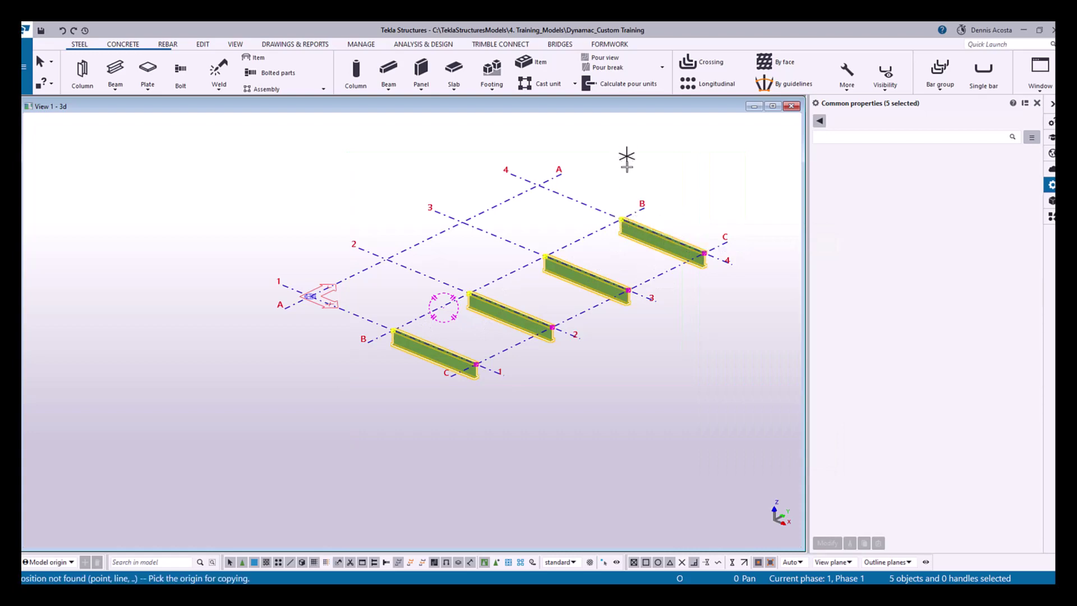
scroll(661, 187, up, 5)
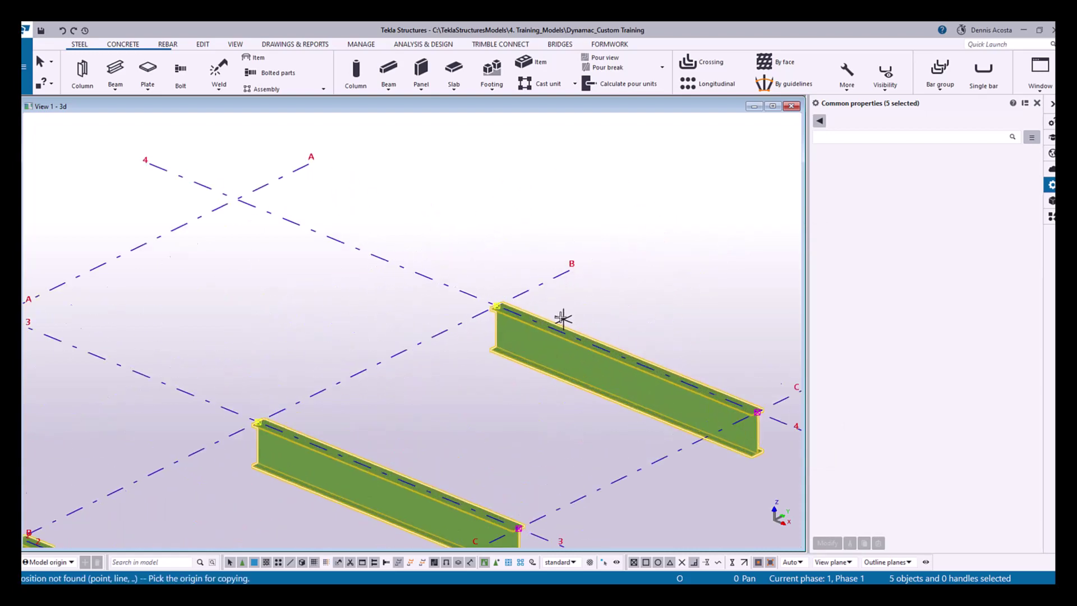
scroll(563, 318, up, 2)
click(466, 300)
scroll(469, 301, down, 5)
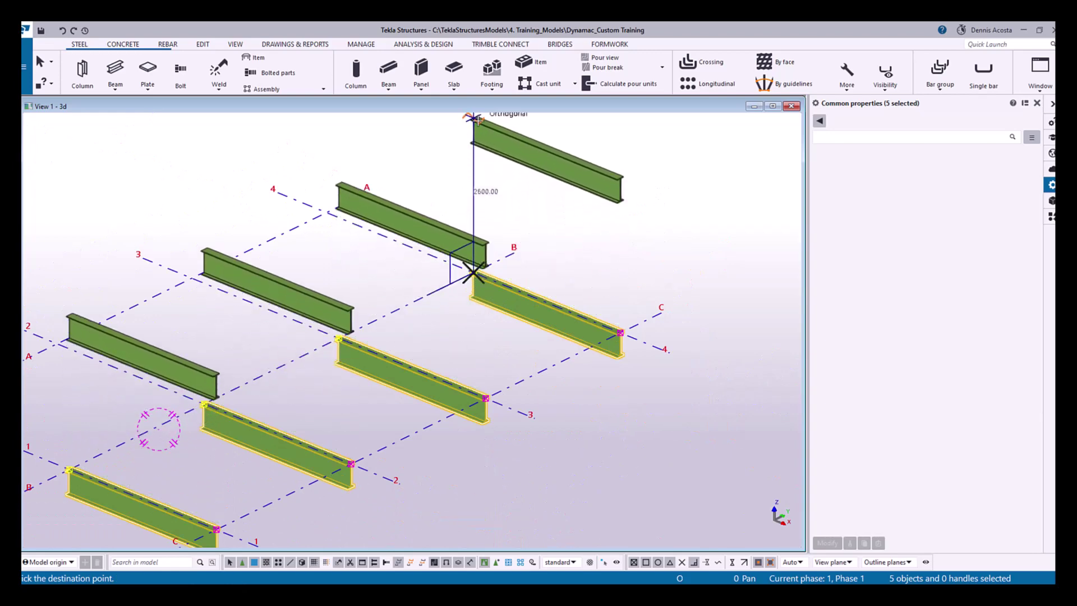
middle_drag(474, 121, 474, 230)
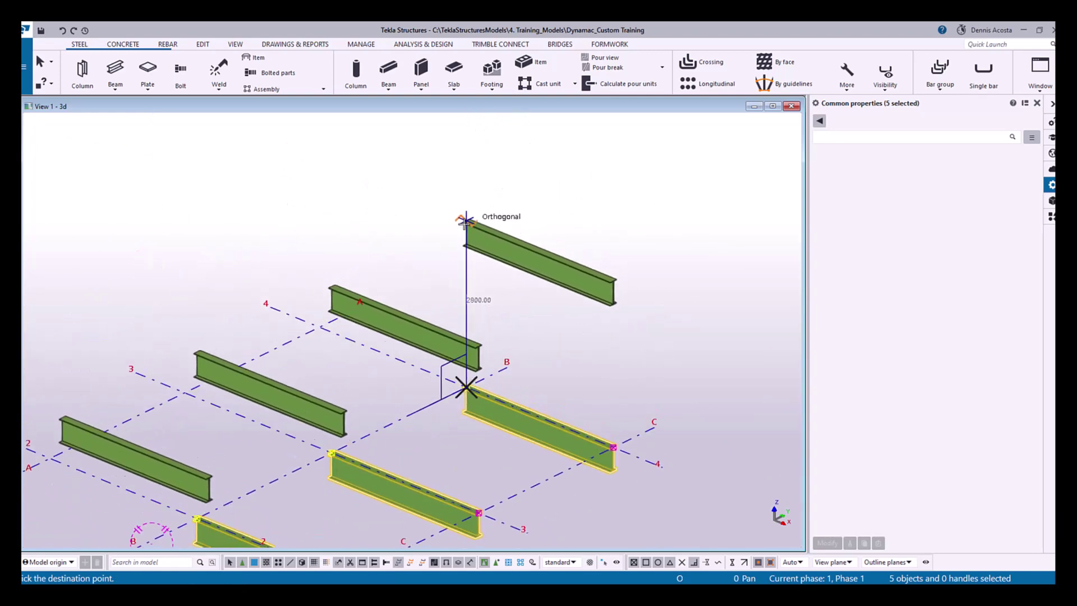
click(465, 223)
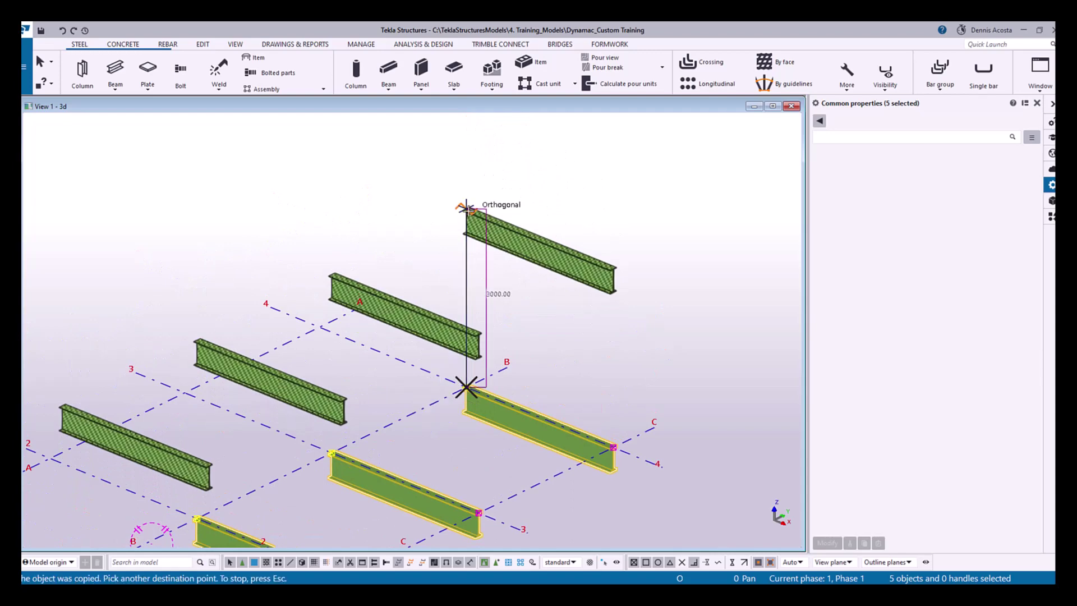
right_click(412, 211)
click(446, 219)
scroll(449, 265, down, 3)
ctrl+middle_drag(421, 362, 531, 324)
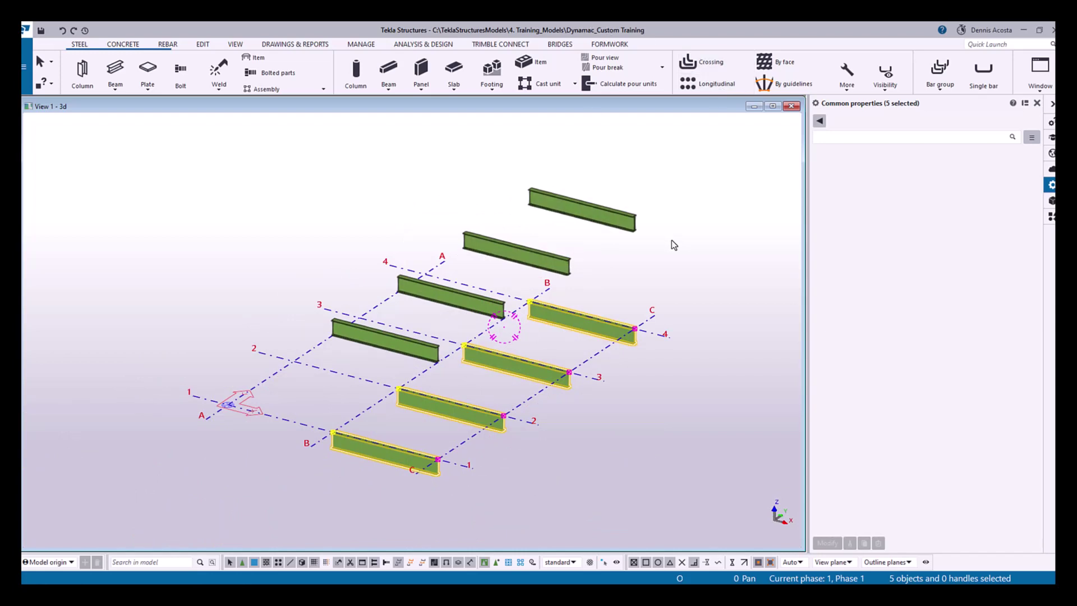
click(651, 258)
key(v)
drag(265, 127, 726, 507)
click(311, 163)
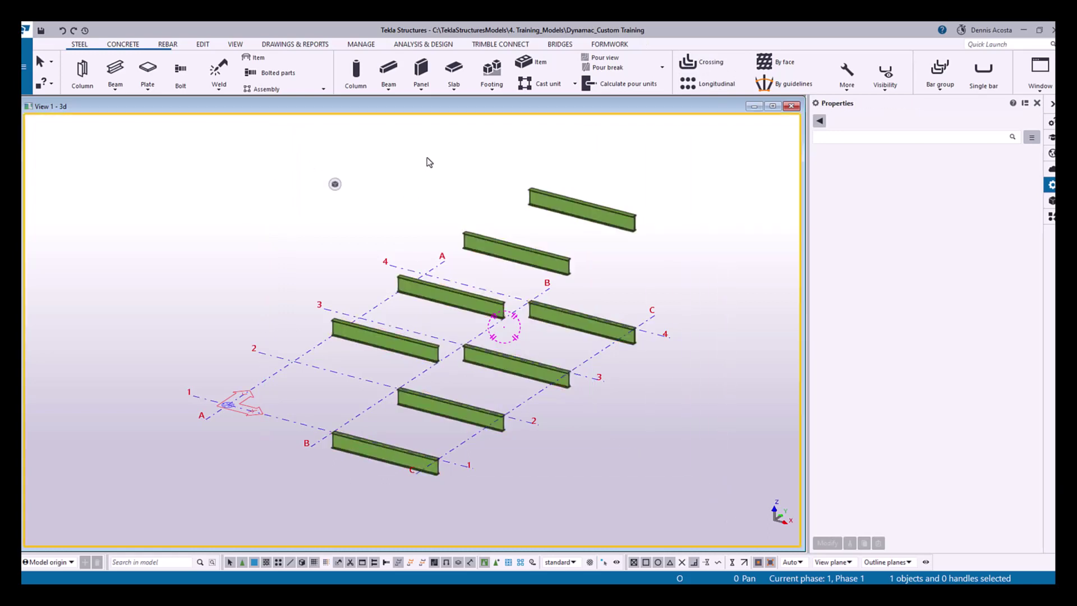
Perform numbering on the newly modelled beams
click(303, 45)
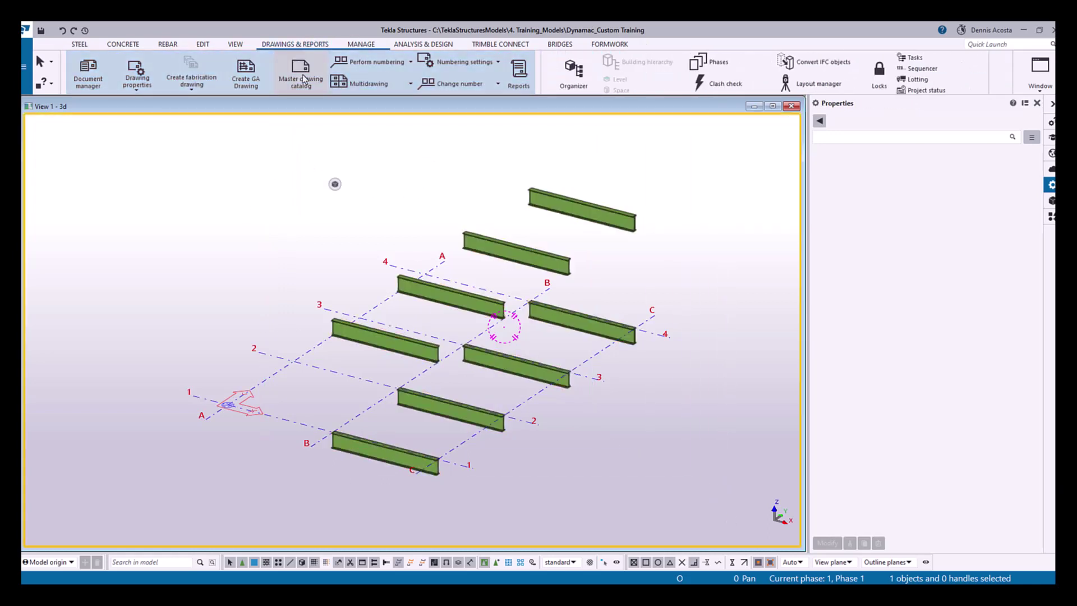
click(410, 62)
click(372, 138)
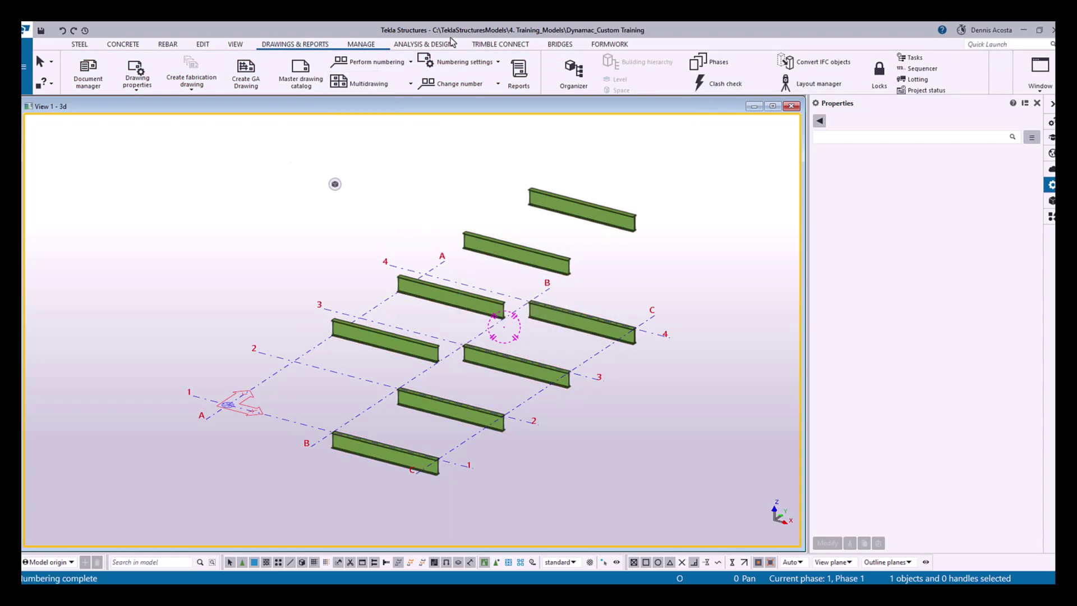
Open the Batch editor beside the model and pick the upper-level beam above grid line 1 as the source assembly
click(202, 45)
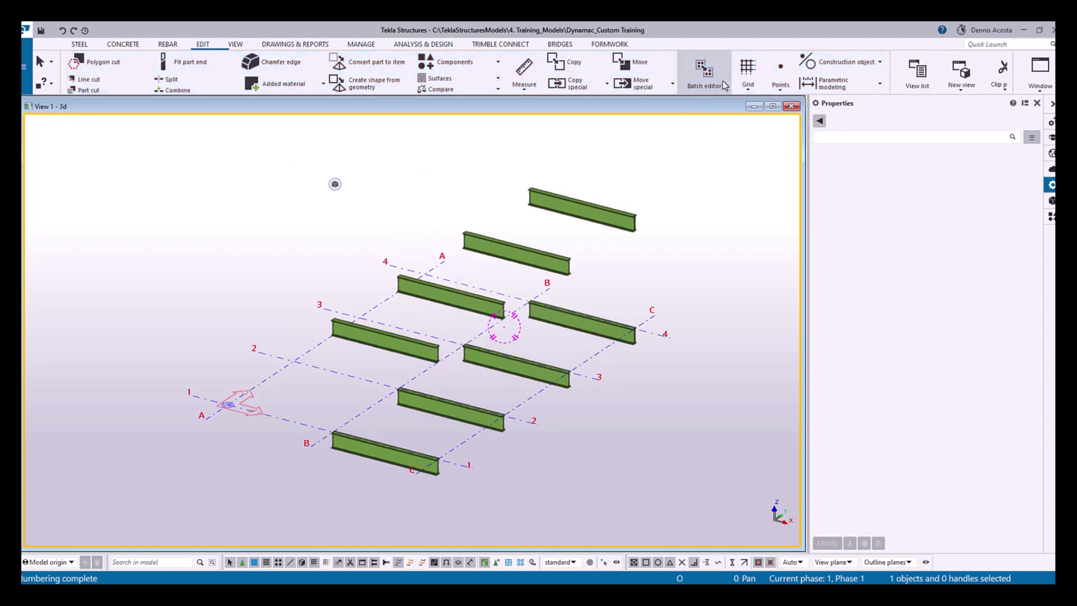
click(706, 76)
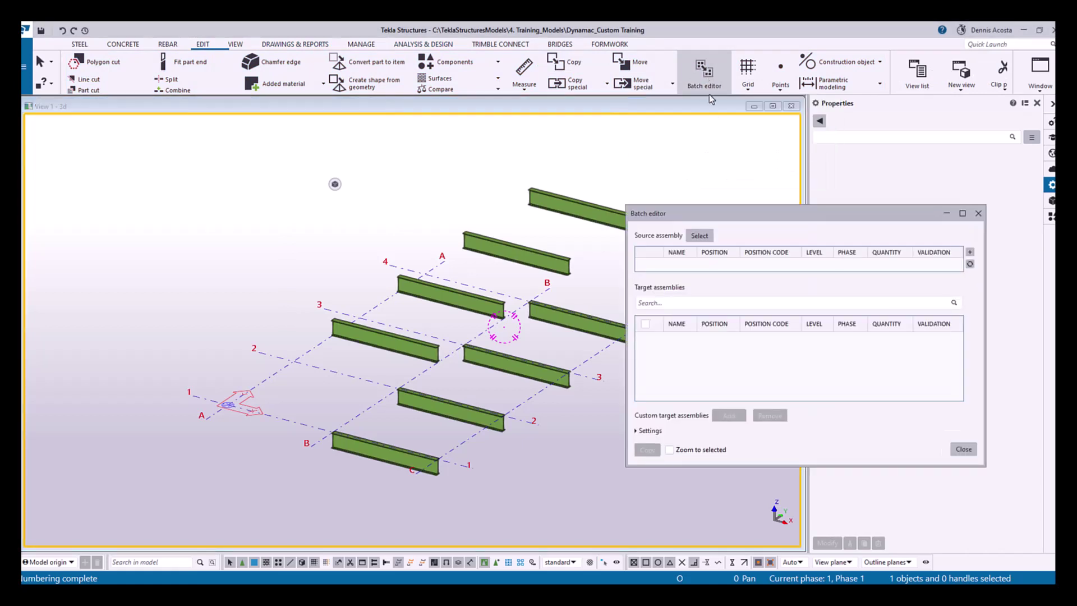
middle_drag(443, 248, 301, 248)
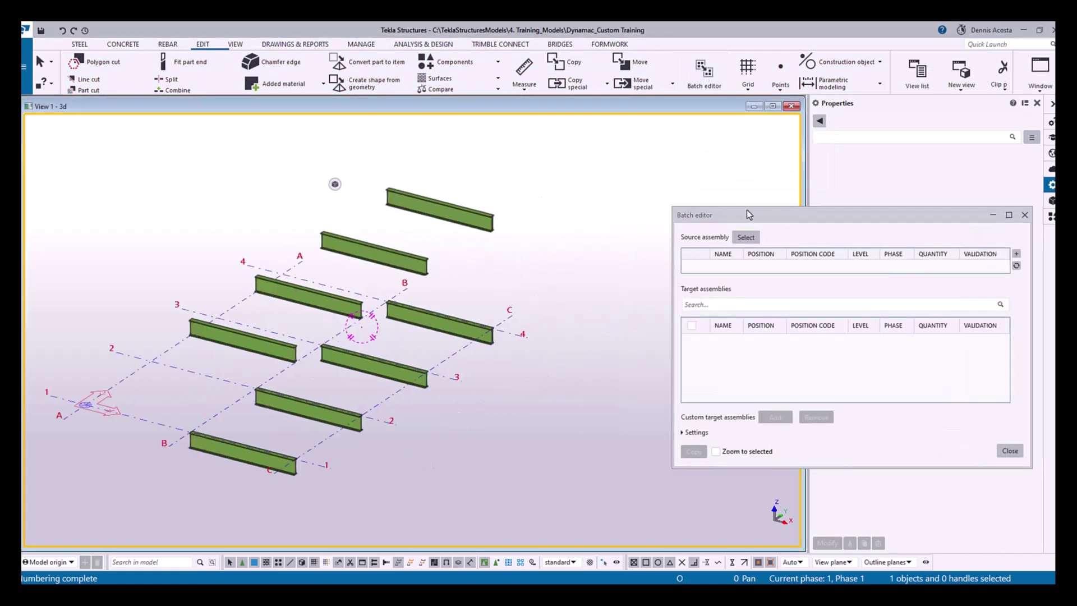
drag(756, 212, 641, 206)
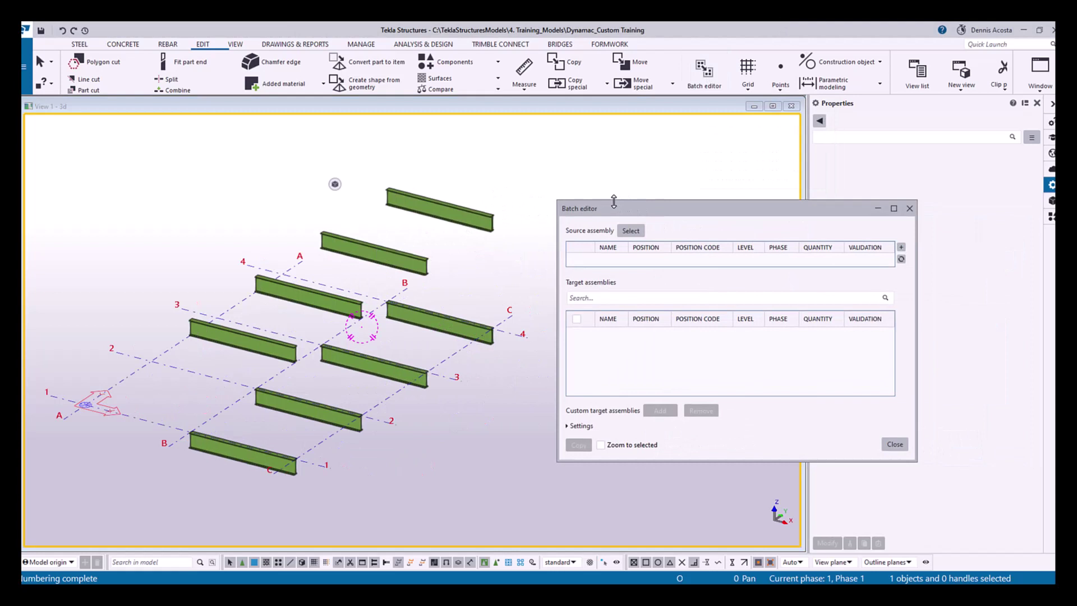
drag(158, 143, 334, 246)
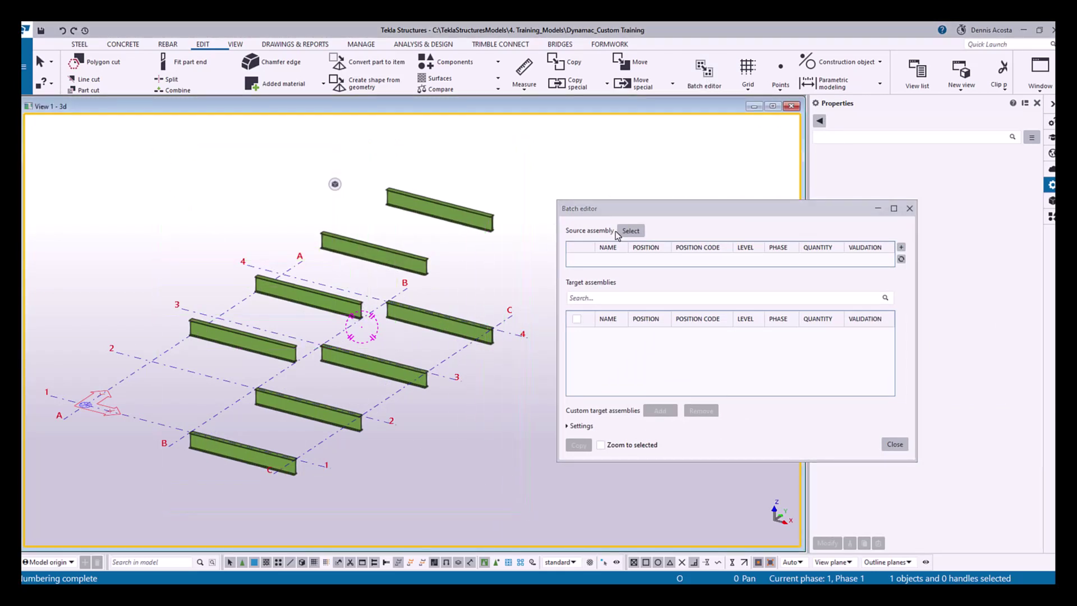
click(623, 231)
click(245, 337)
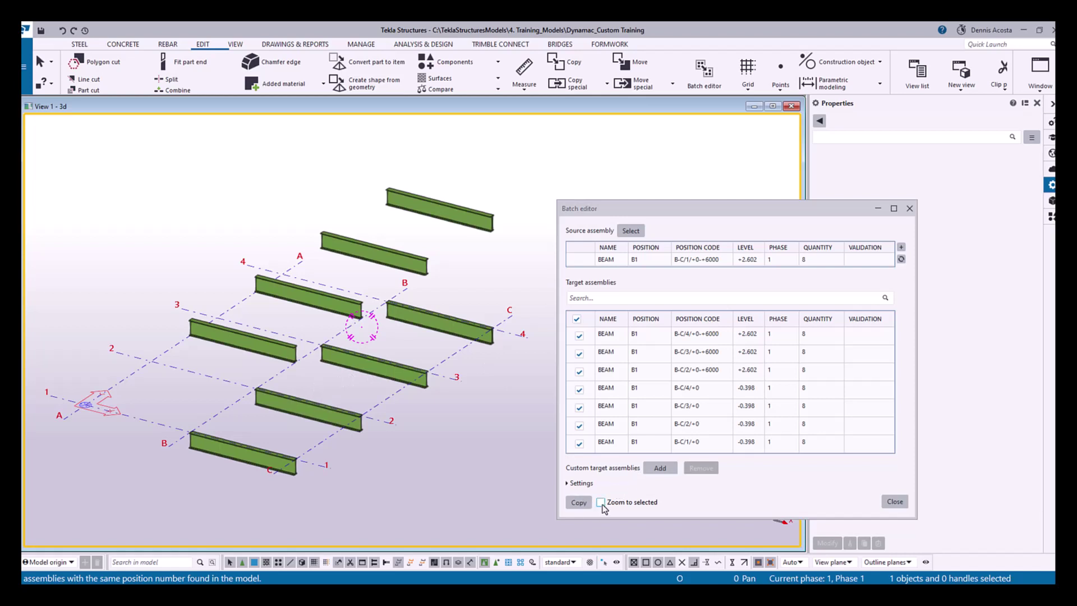
Set the source beam's name to GIRDER, its profile to UB305*165*54 and its class to 2
click(230, 340)
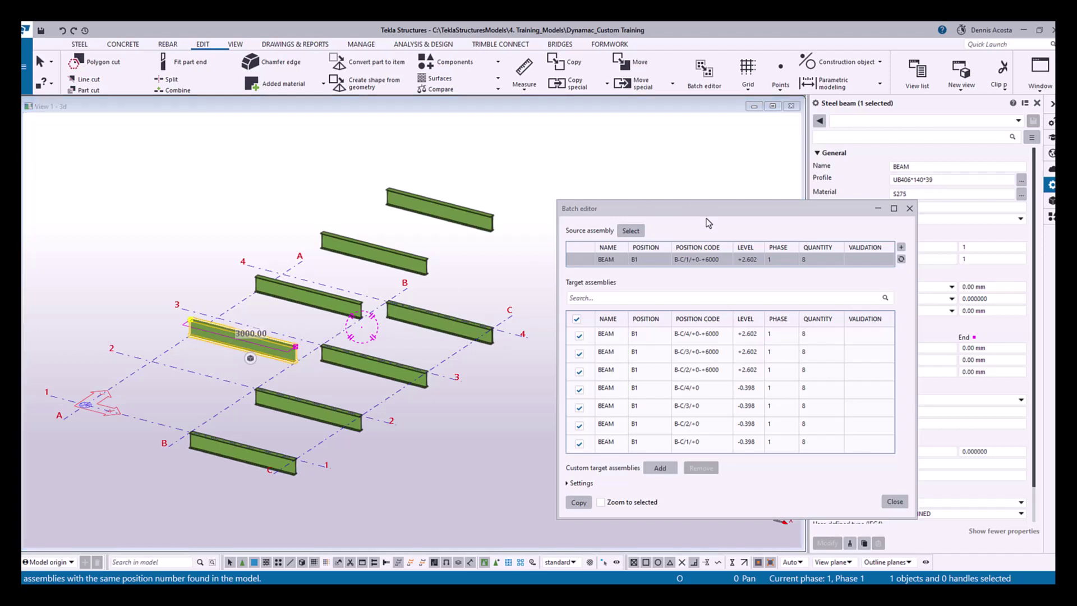
drag(711, 213, 687, 253)
double_click(906, 167)
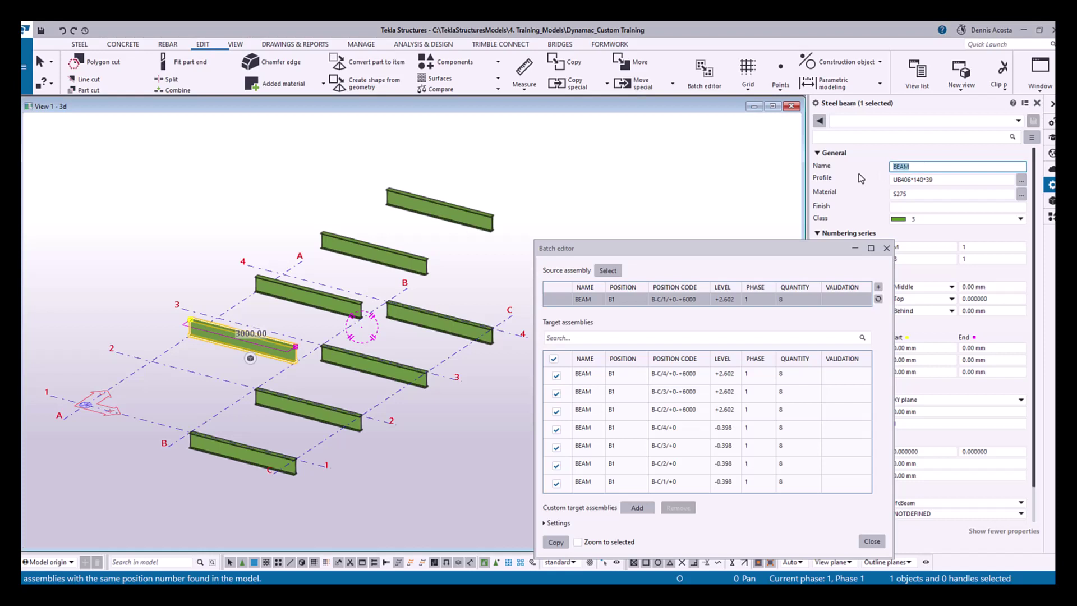
text(Gi)
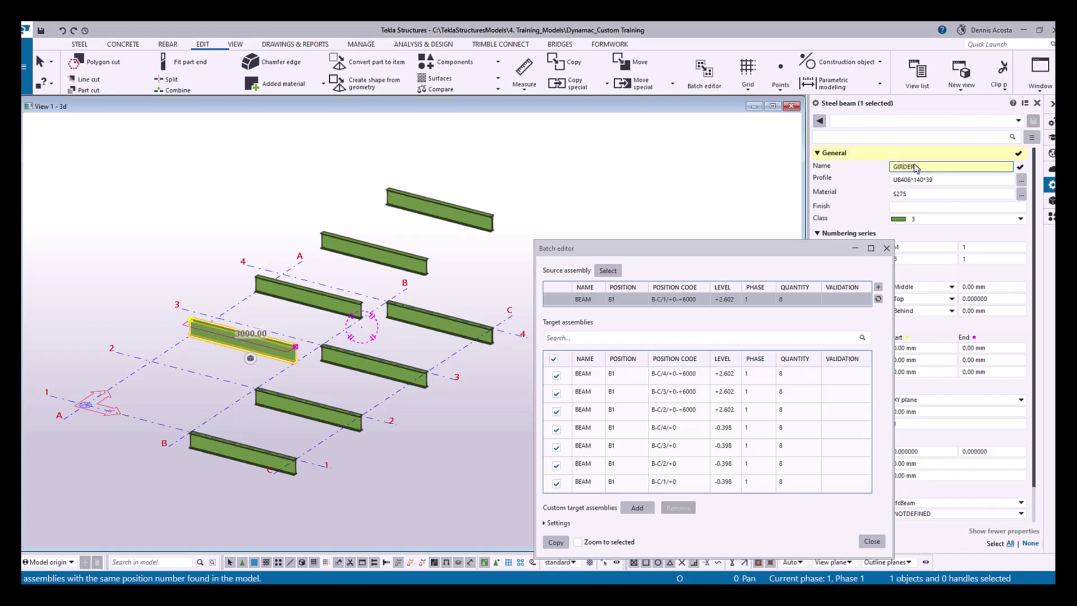
click(1021, 181)
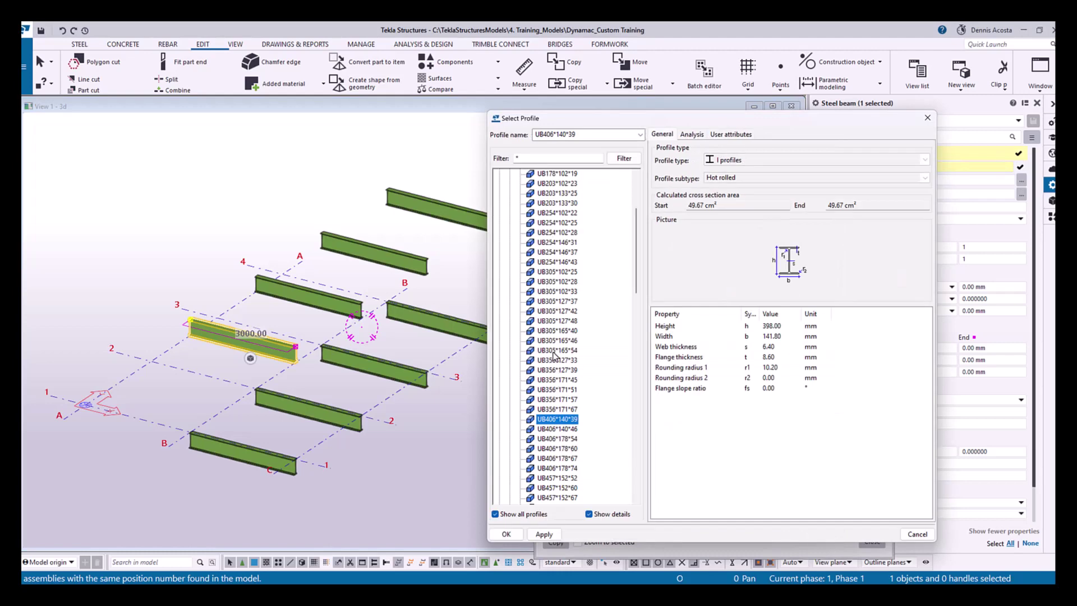
double_click(555, 350)
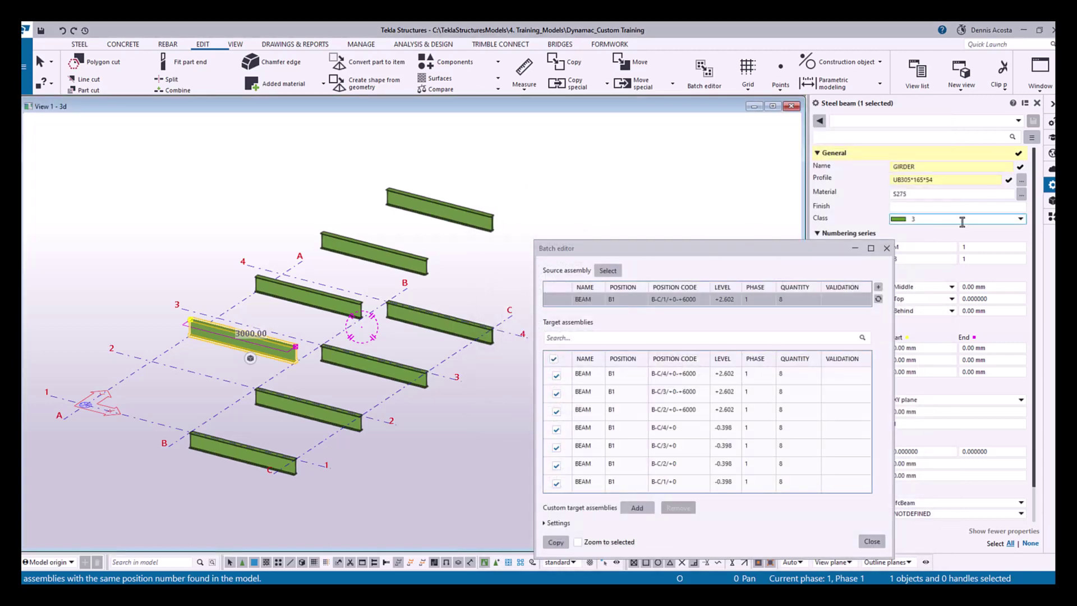
click(962, 223)
click(913, 256)
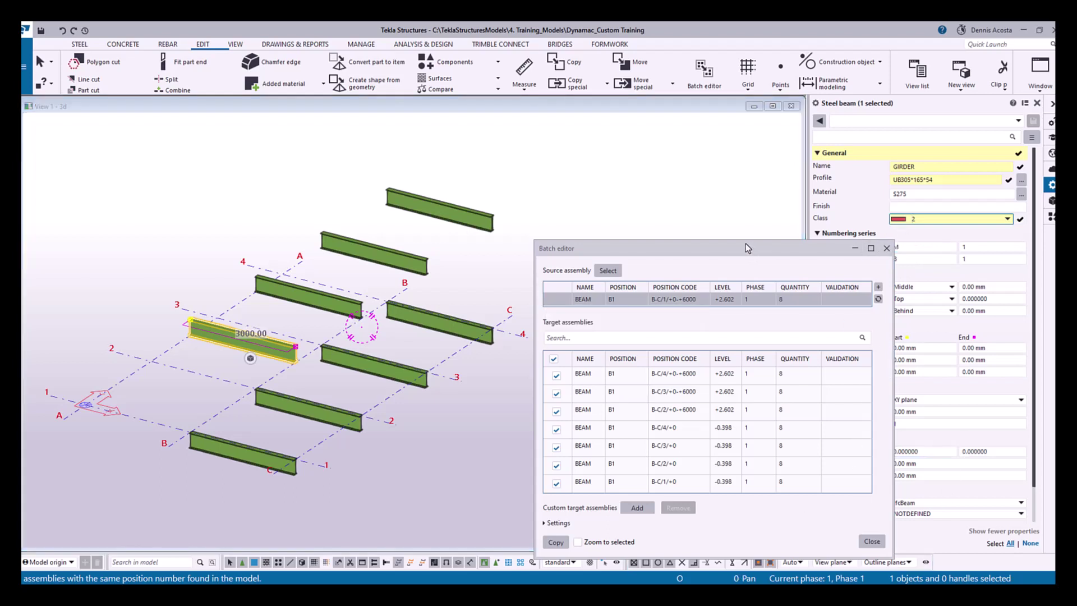
Apply the edited properties to the source beam and copy them to all seven checked target assemblies with the Batch editor
drag(756, 248, 732, 225)
click(828, 543)
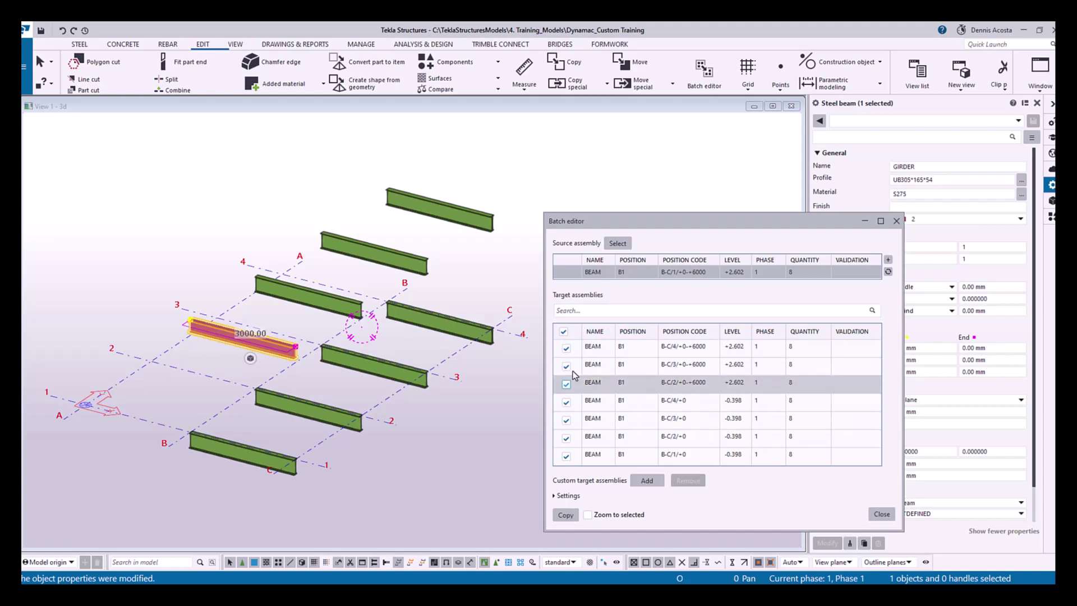
click(578, 515)
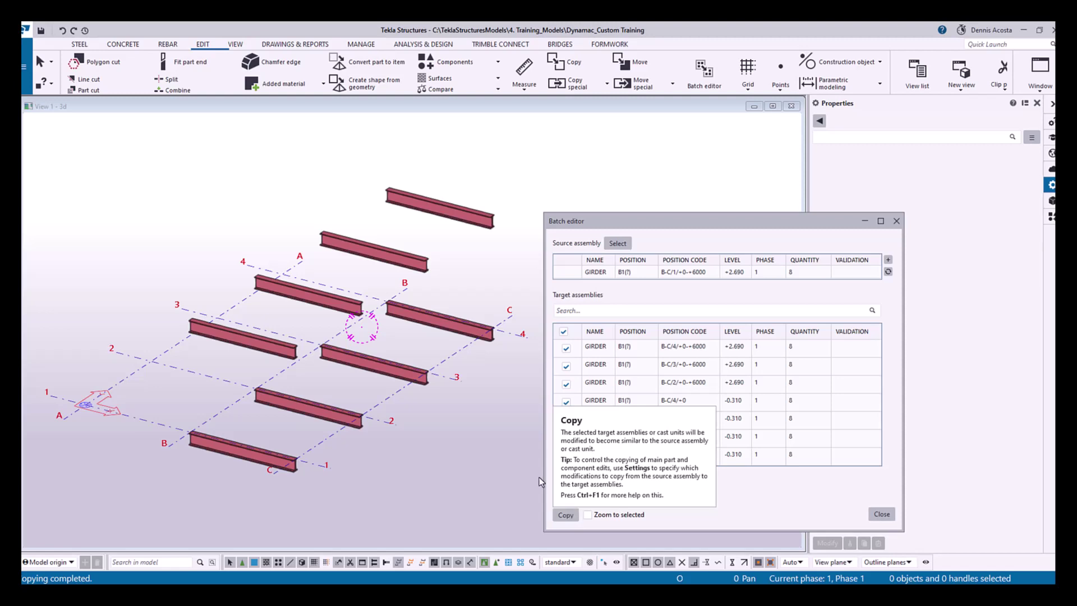
scroll(197, 320, up, 5)
scroll(202, 289, up, 3)
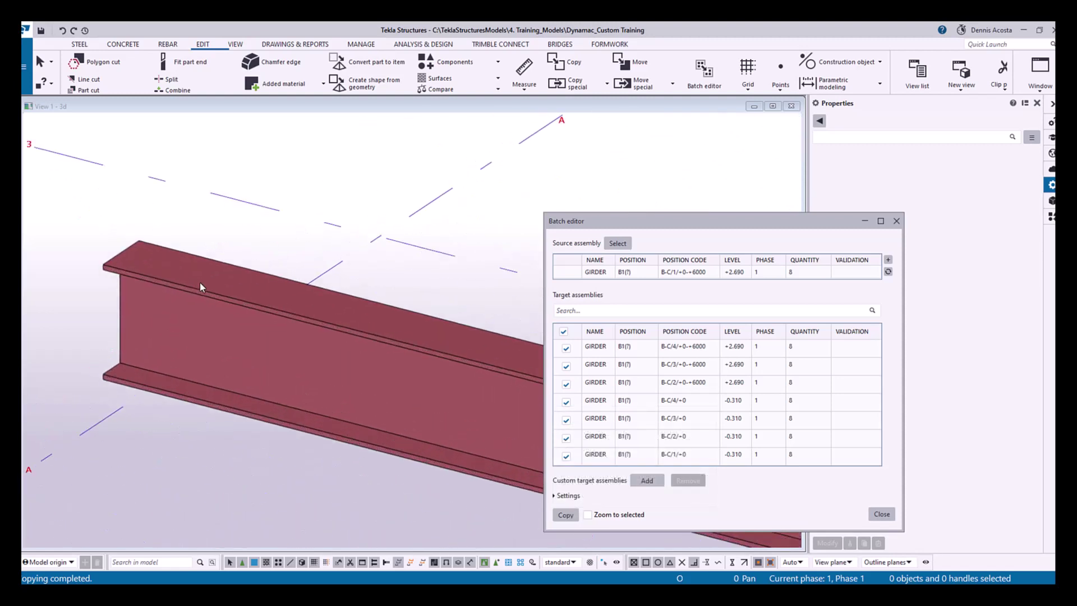
right_click(201, 279)
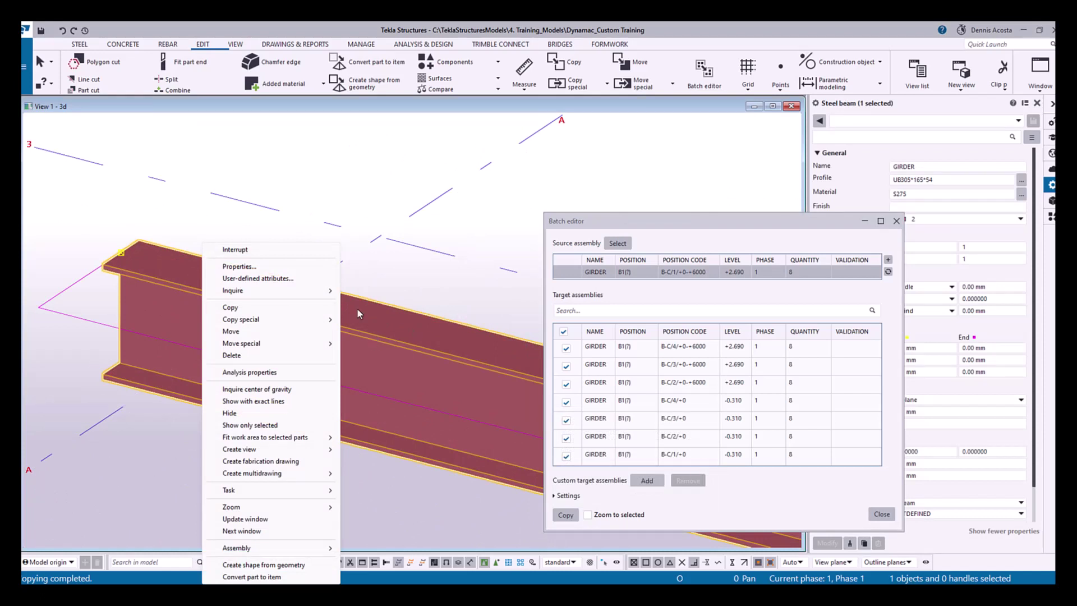
click(348, 183)
middle_drag(334, 302, 178, 260)
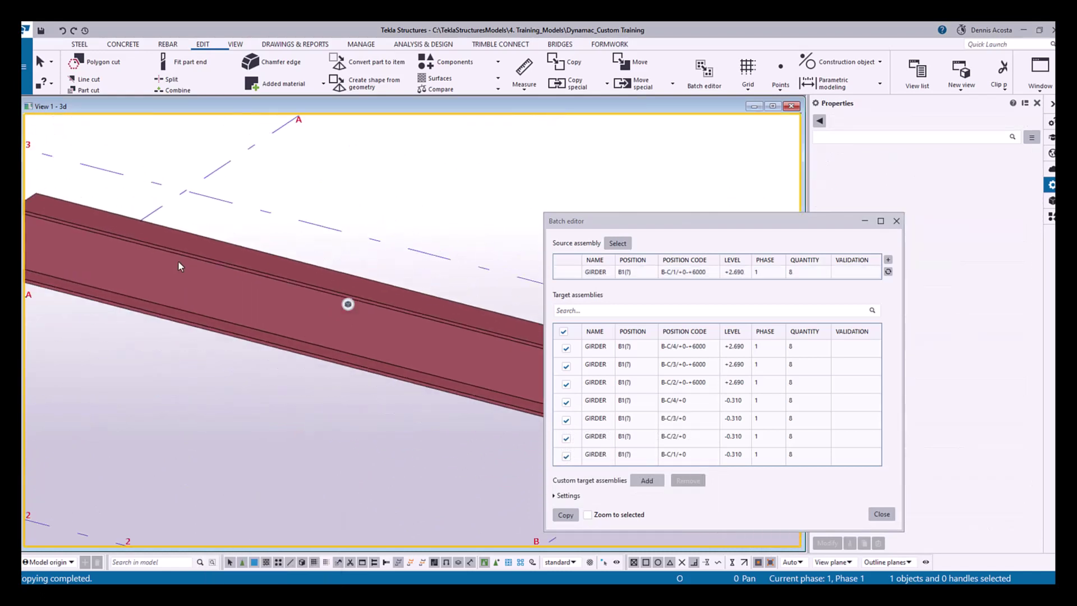
scroll(178, 260, down, 3)
scroll(236, 278, down, 4)
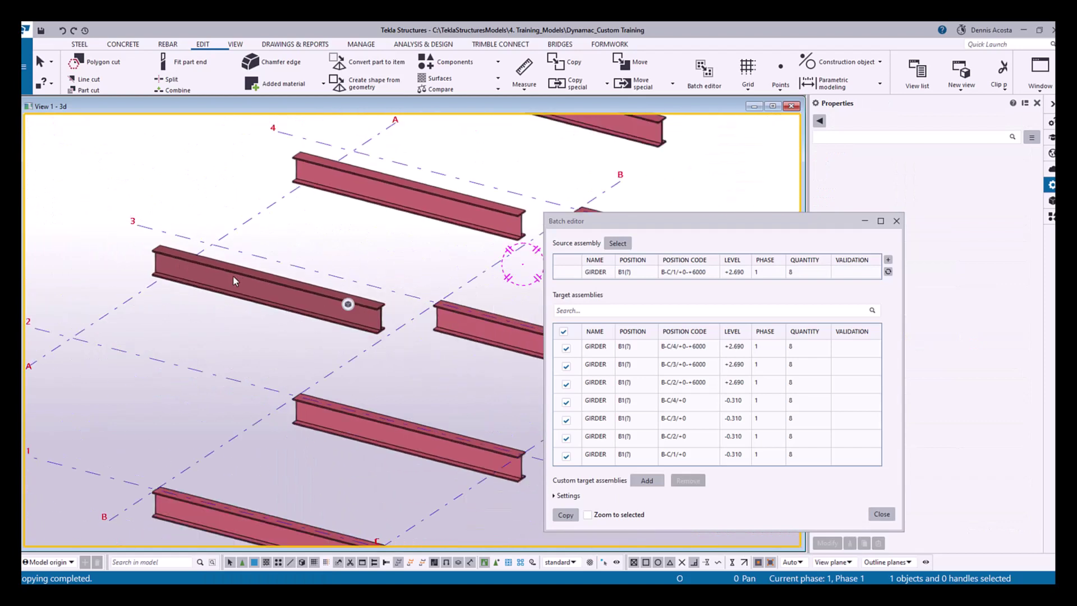
Create a separate part view of the upper-level source beam, enlarge its window and switch it to a flat plane view
right_click(233, 275)
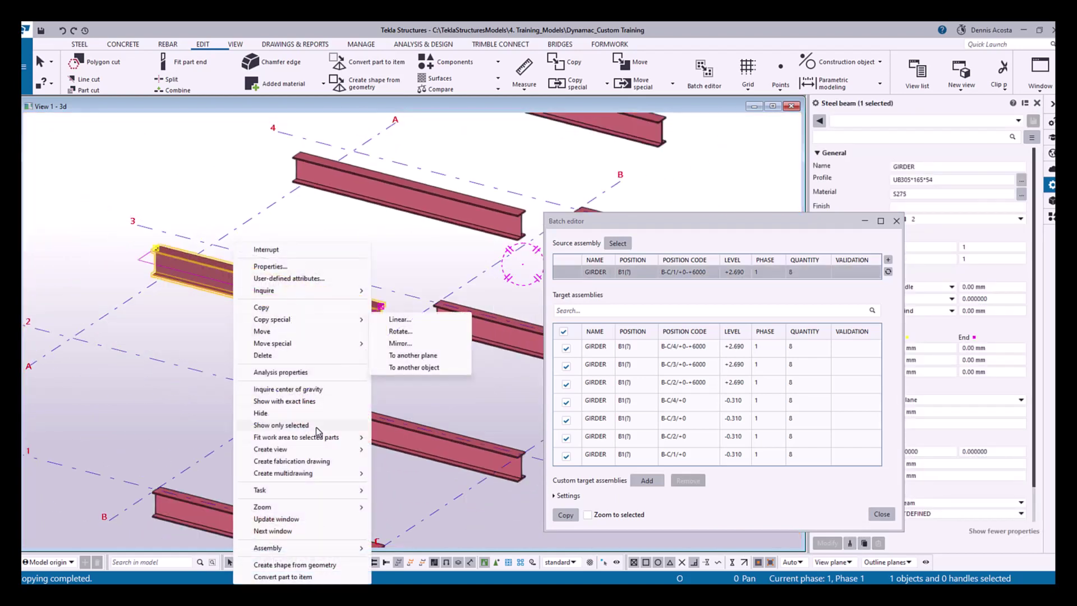
mouse_move(313, 449)
click(410, 449)
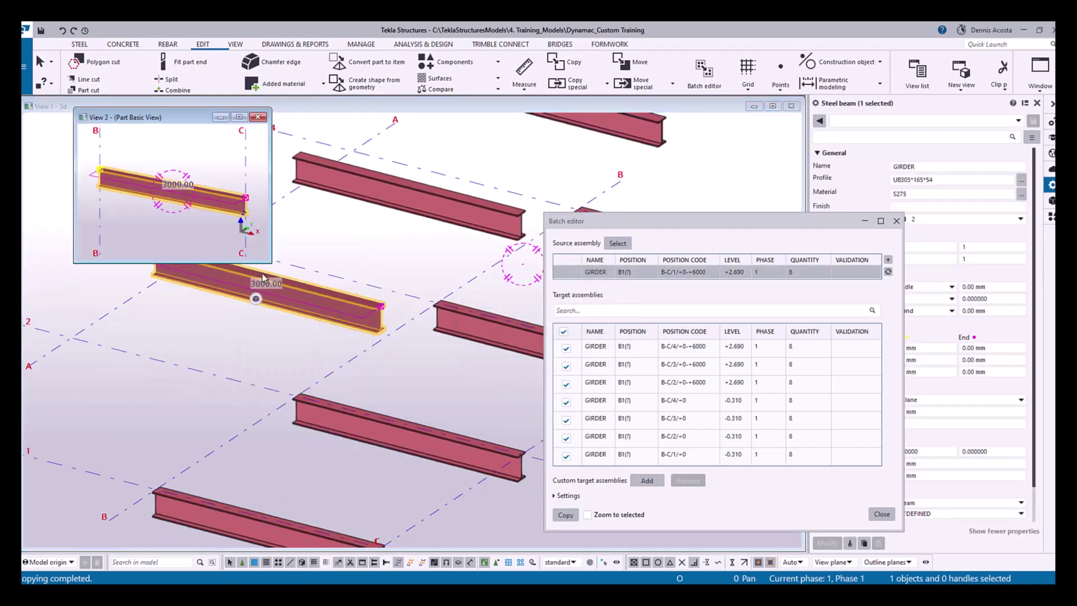
drag(265, 260, 542, 527)
middle_drag(441, 405, 304, 381)
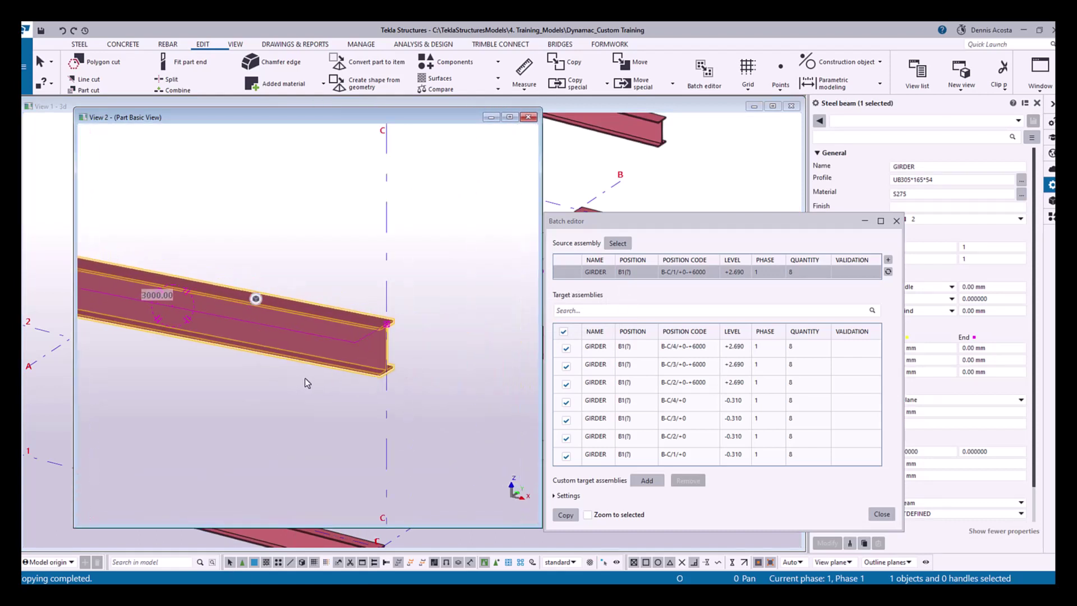
key(ctrl+p)
Cut a 190 by 80 mm rectangular notch out of the source beam's upper corner at grid line B with a polygon cut
scroll(145, 322, up, 5)
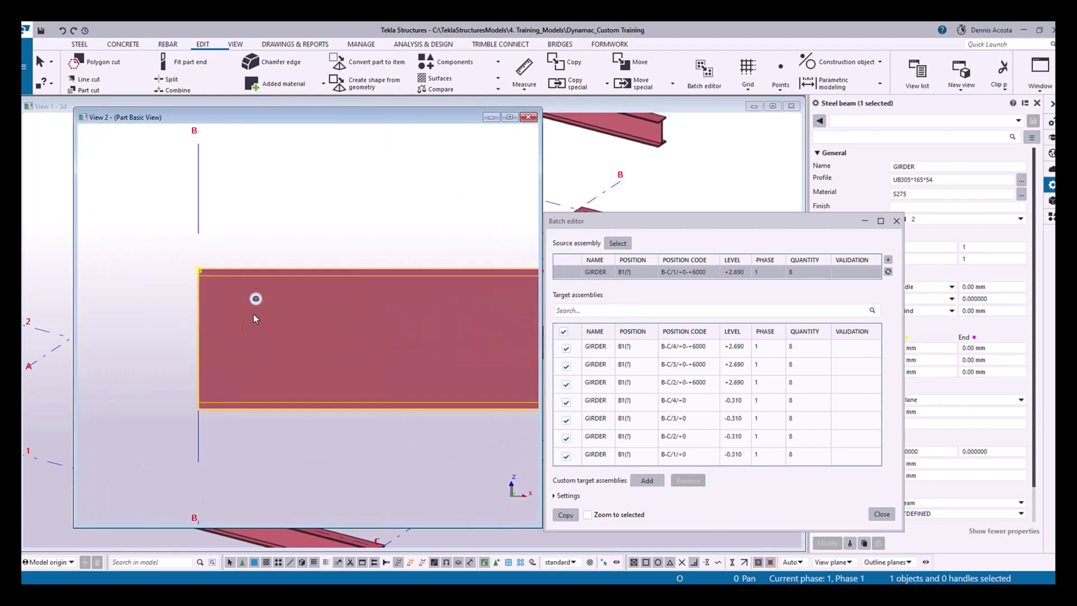
middle_drag(207, 329, 177, 333)
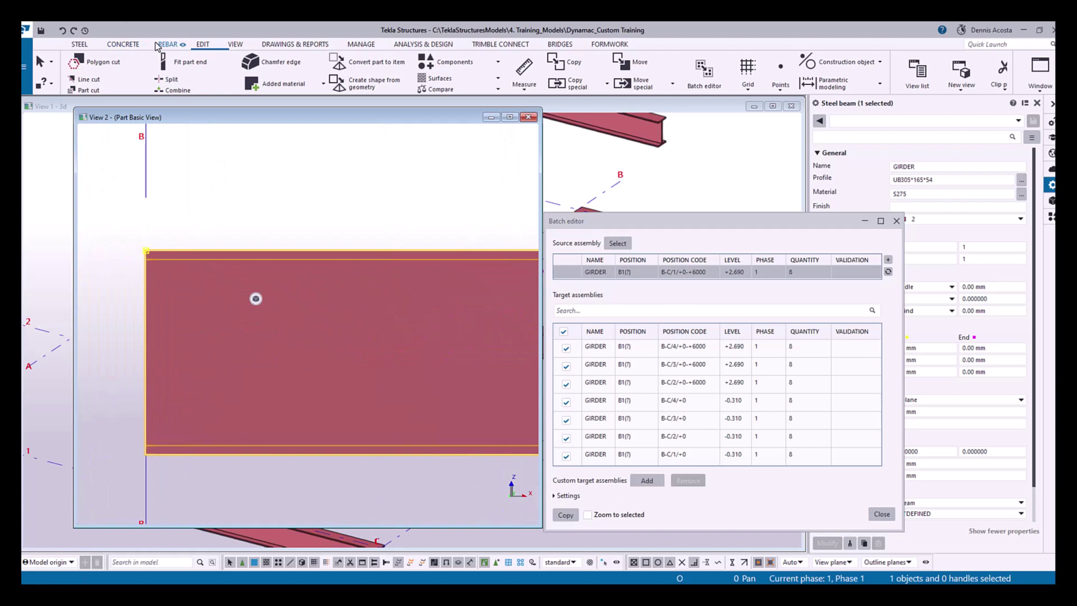
click(131, 64)
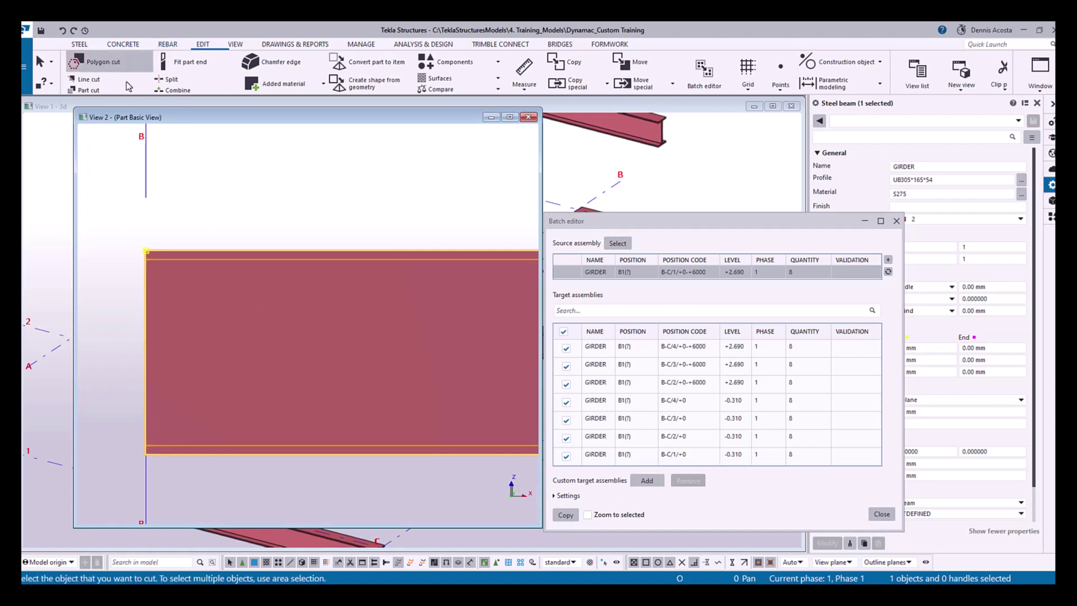
click(190, 254)
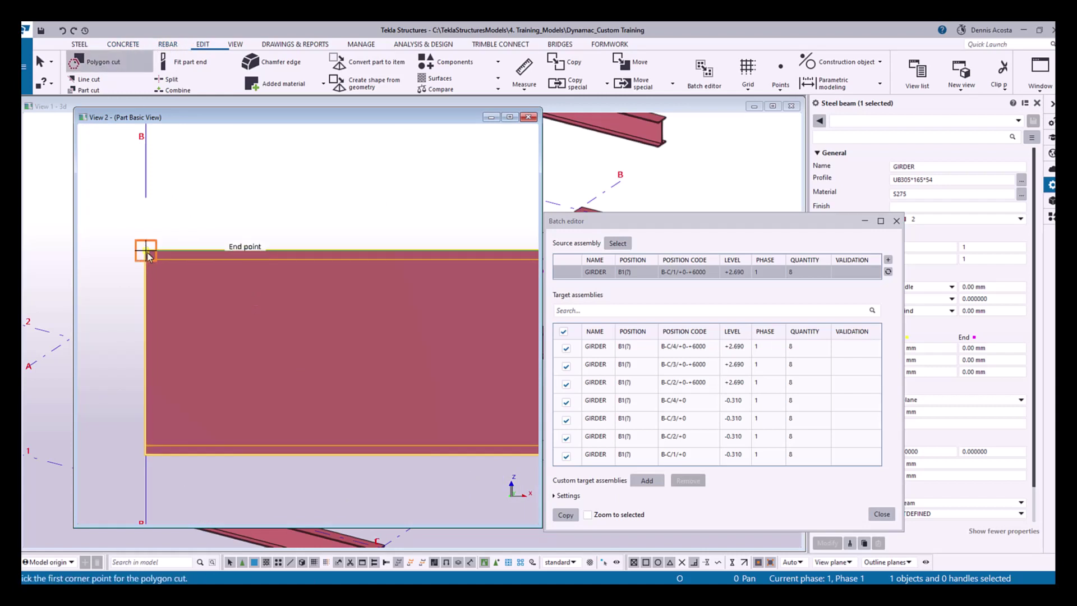
click(147, 252)
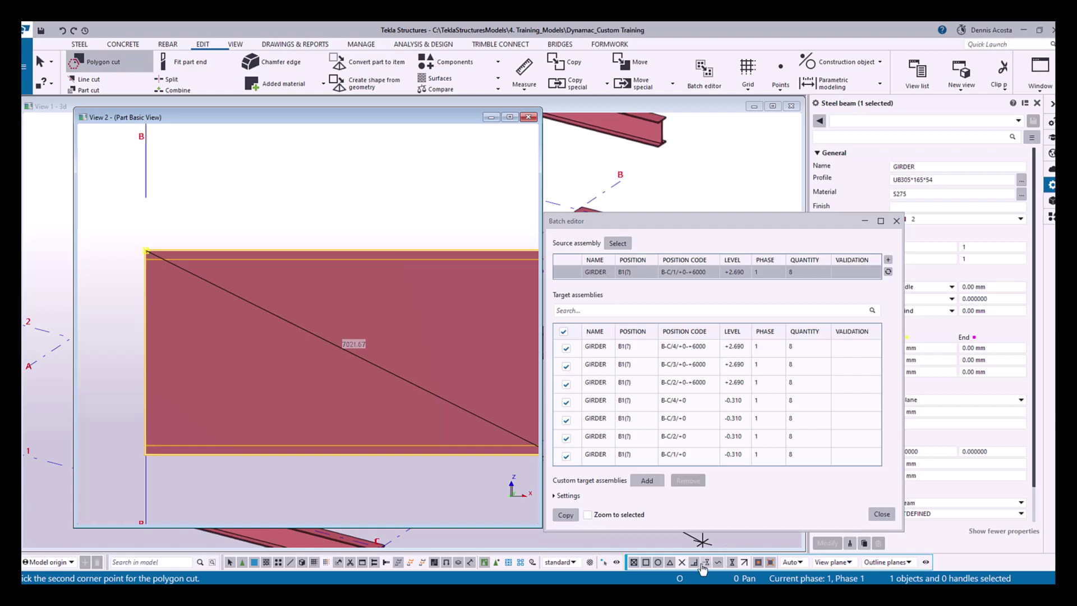
click(683, 564)
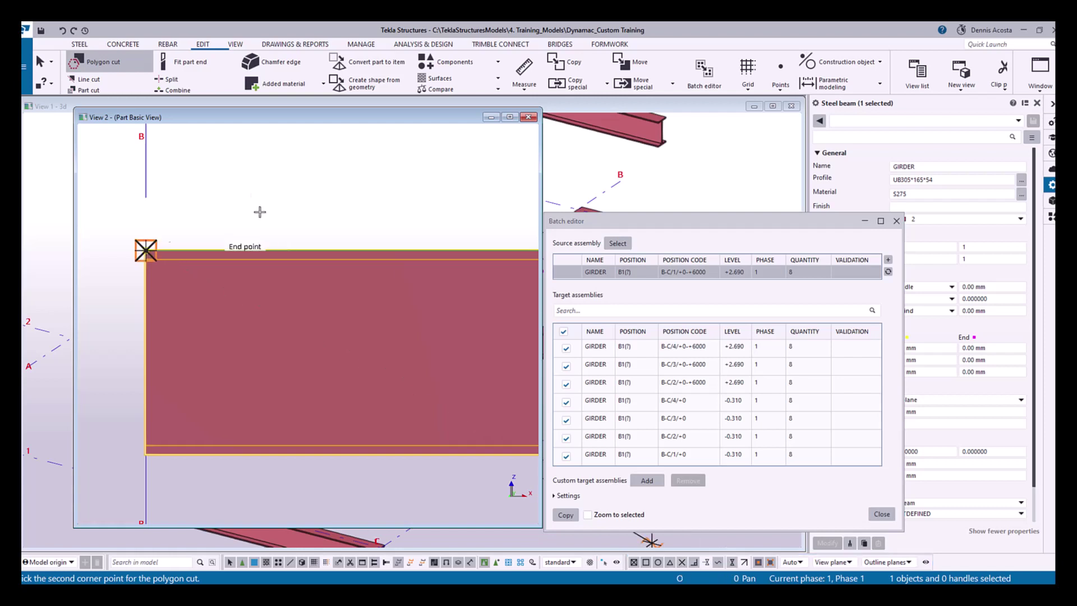
click(271, 251)
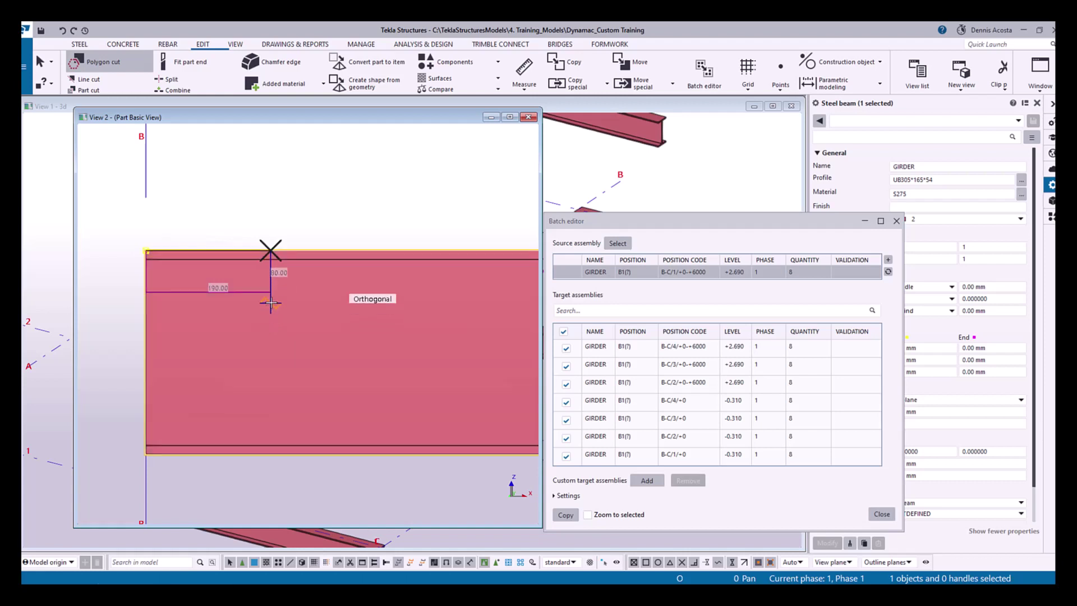
click(271, 303)
click(146, 303)
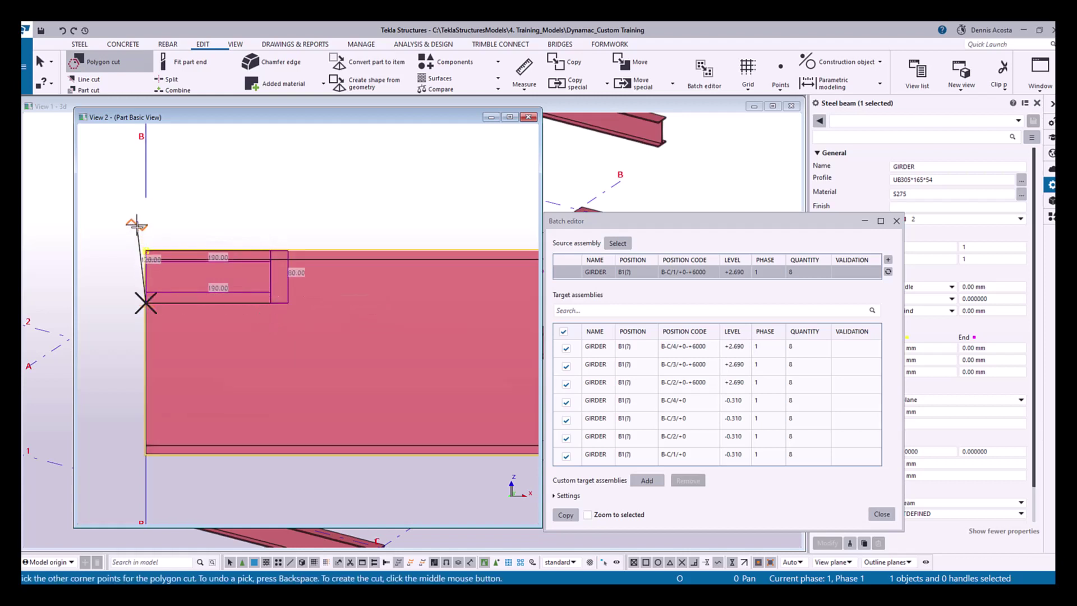
middle_click(145, 303)
End the cut command and select the notch cut's inner corner handle
right_click(230, 175)
click(264, 187)
click(236, 250)
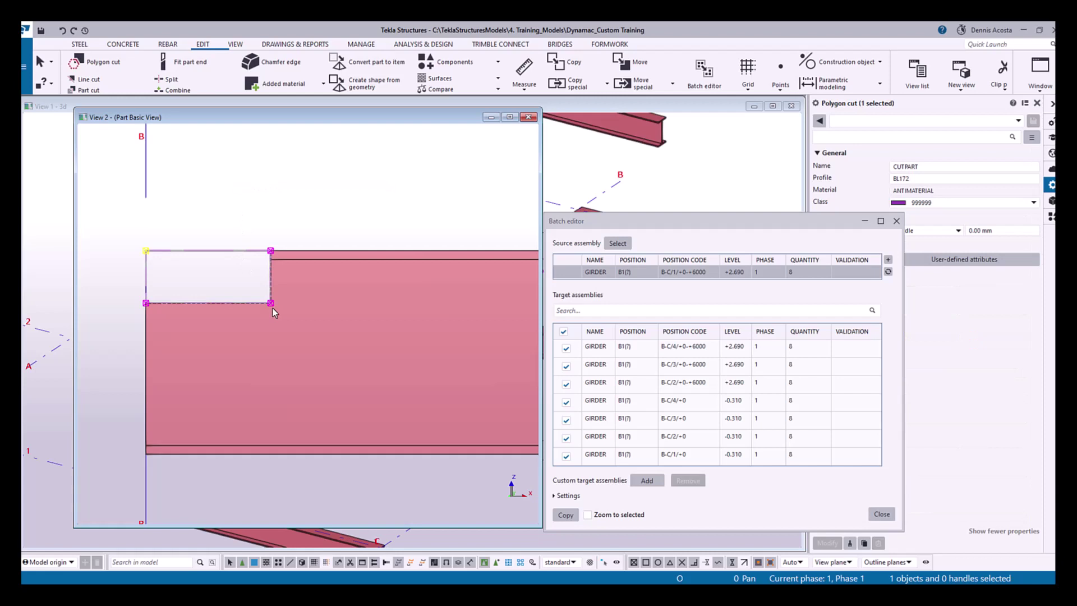
click(271, 304)
Try a Rounding chamfer with Dz1 set to 15 mm on the notch's inner corner, and undo it
click(1034, 169)
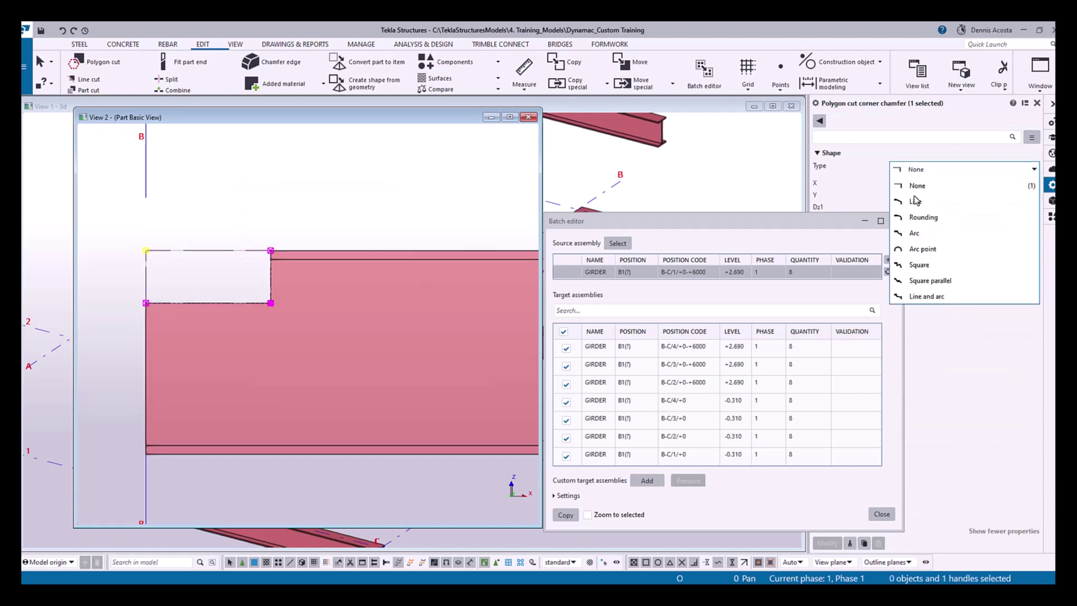
click(929, 211)
drag(930, 210, 782, 219)
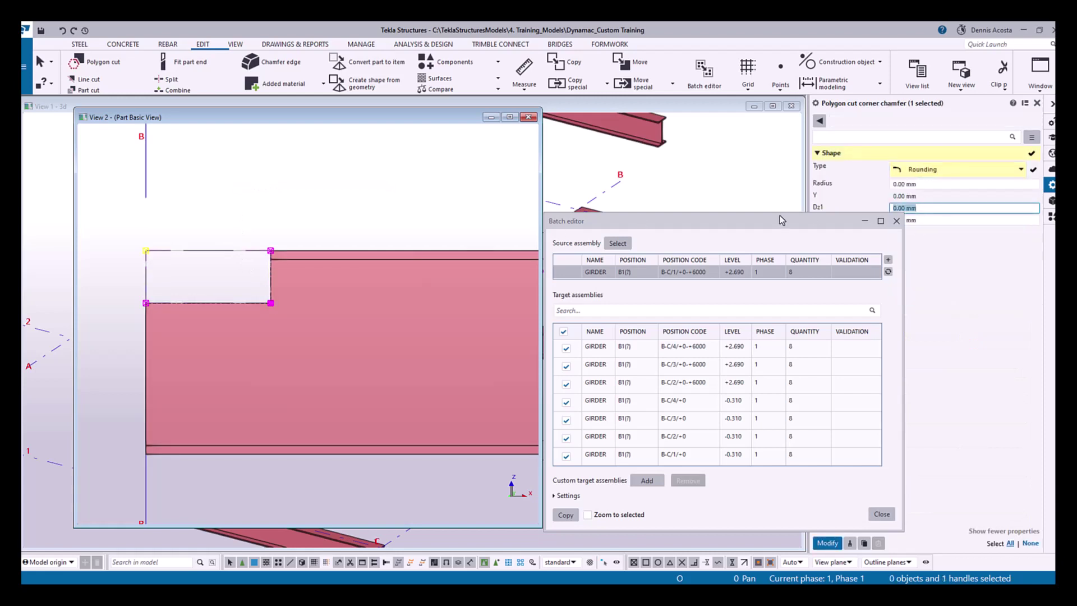
text(15)
key(Return)
scroll(275, 264, down, 2)
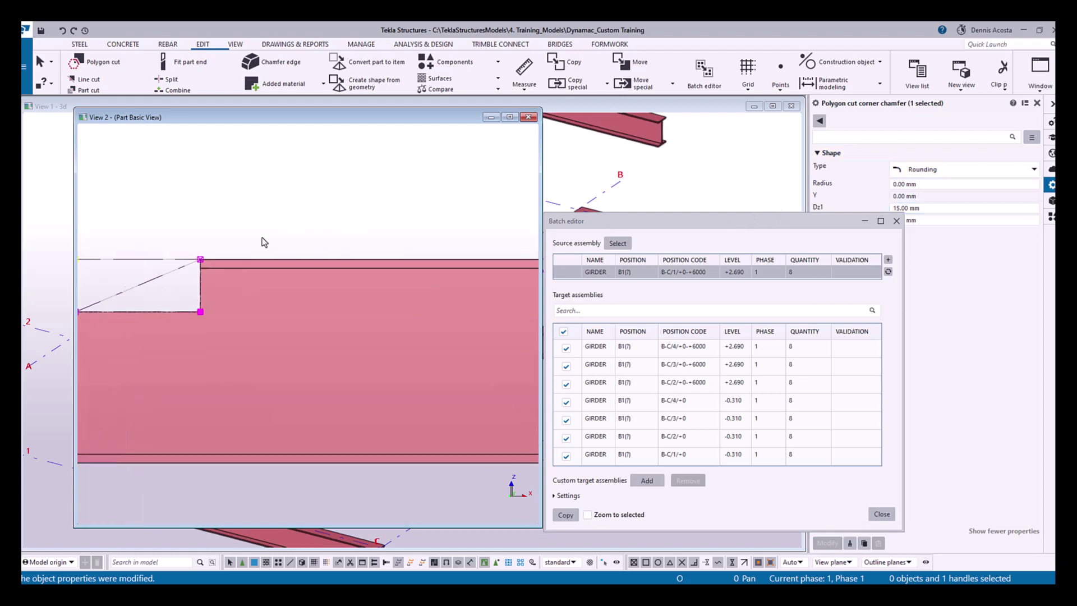
key(ctrl+z)
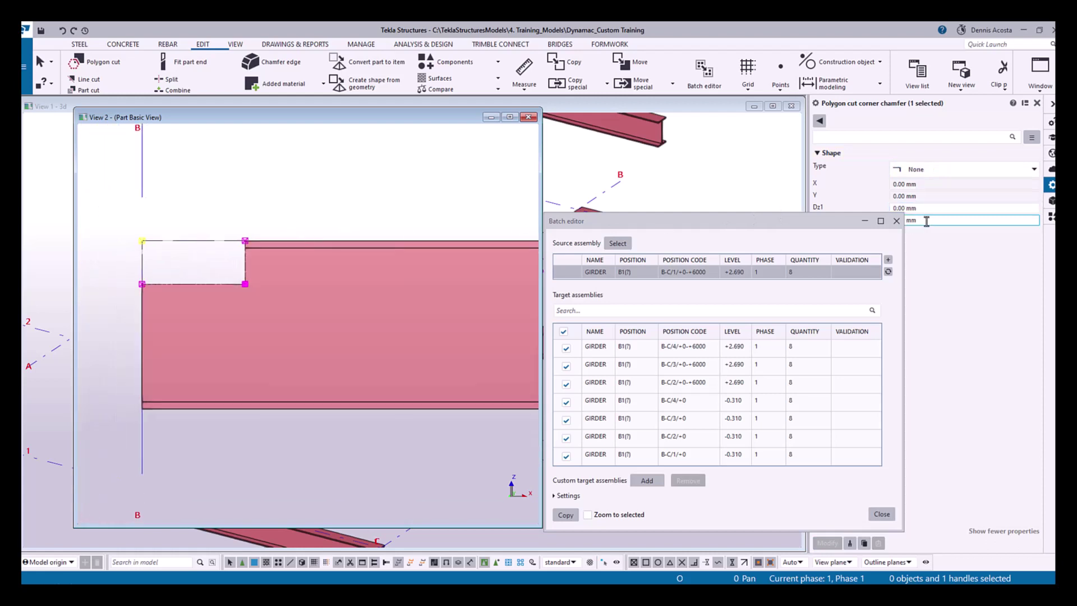
Apply a Rounding chamfer with a 15 mm radius to the notch's inner corner, moving the Batch editor off the chamfer fields
drag(823, 225, 756, 224)
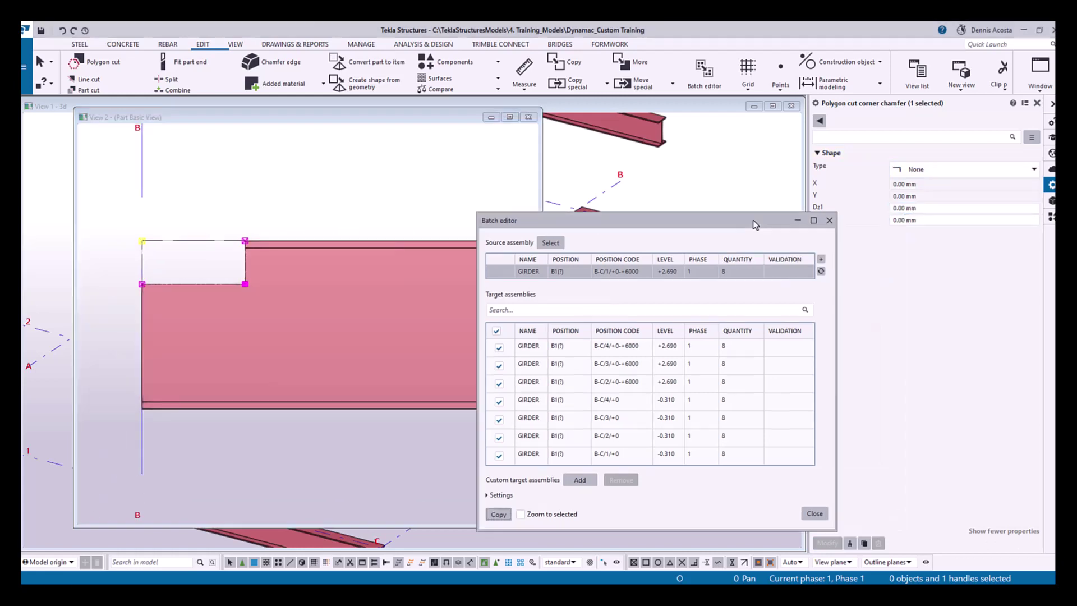
click(931, 169)
click(924, 206)
click(926, 184)
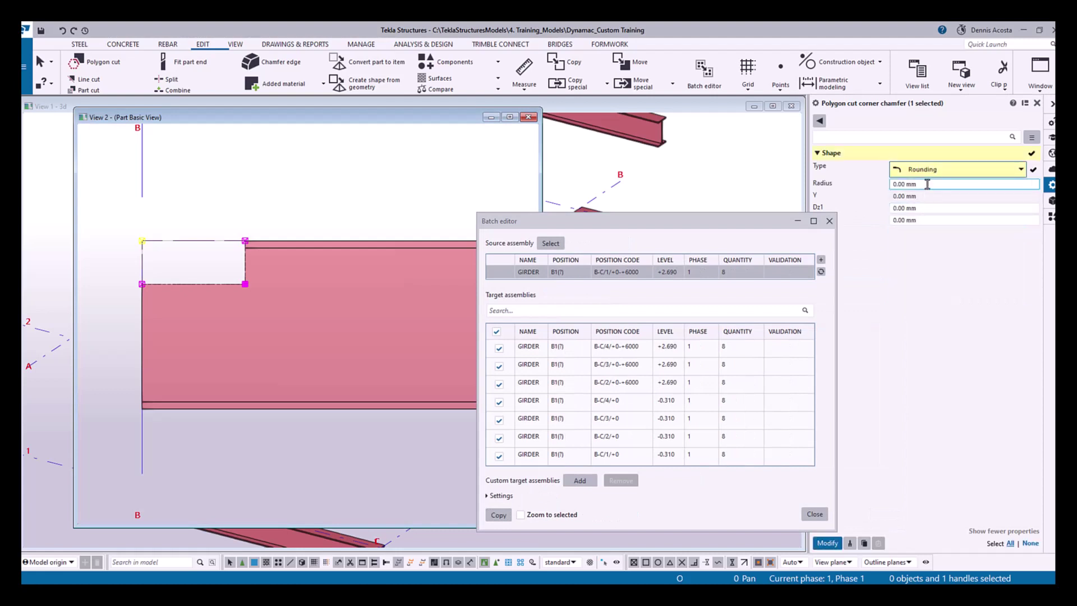
text(15)
key(Return)
click(247, 204)
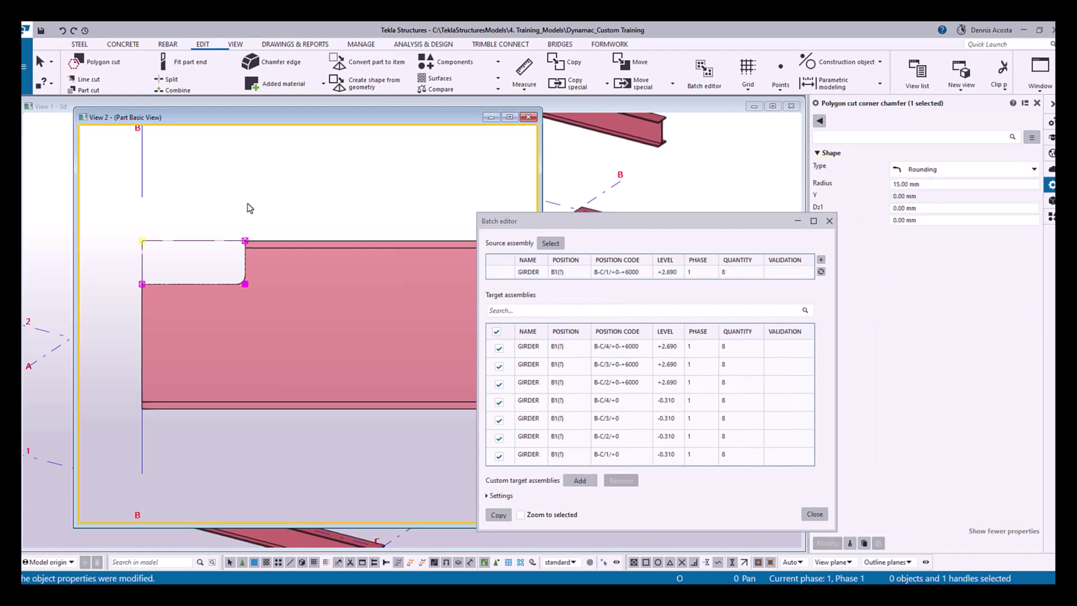
Change the notched source beam's class to 11
scroll(207, 269, up, 2)
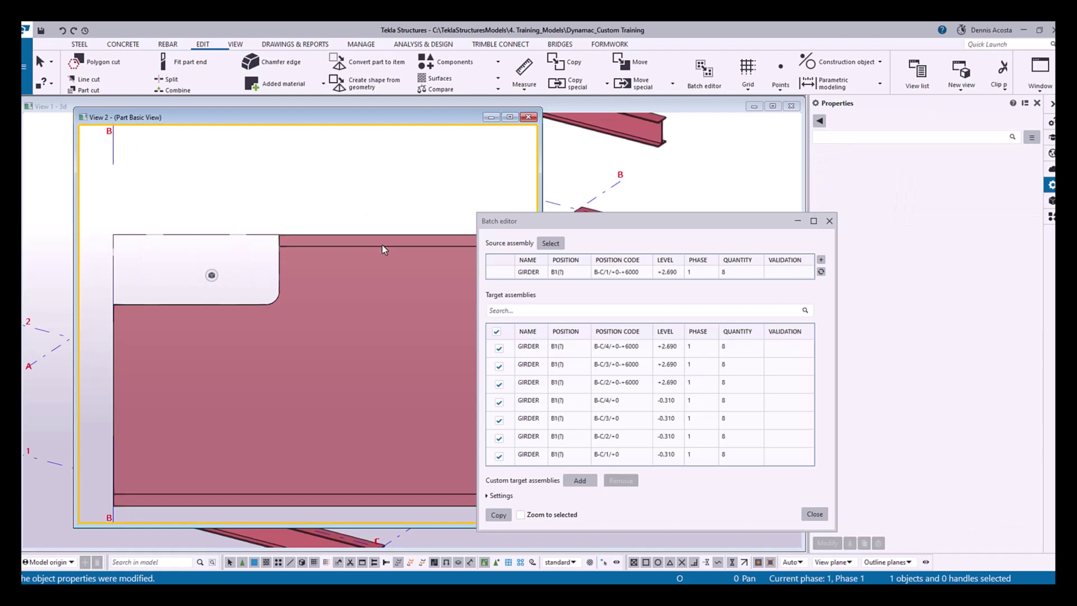
click(382, 245)
click(941, 220)
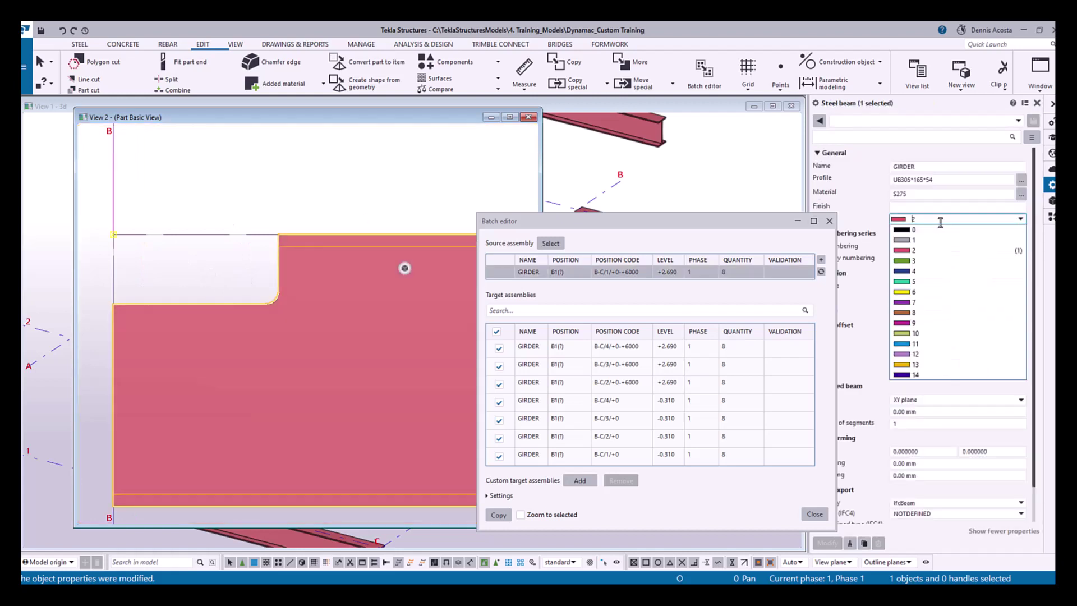
click(914, 343)
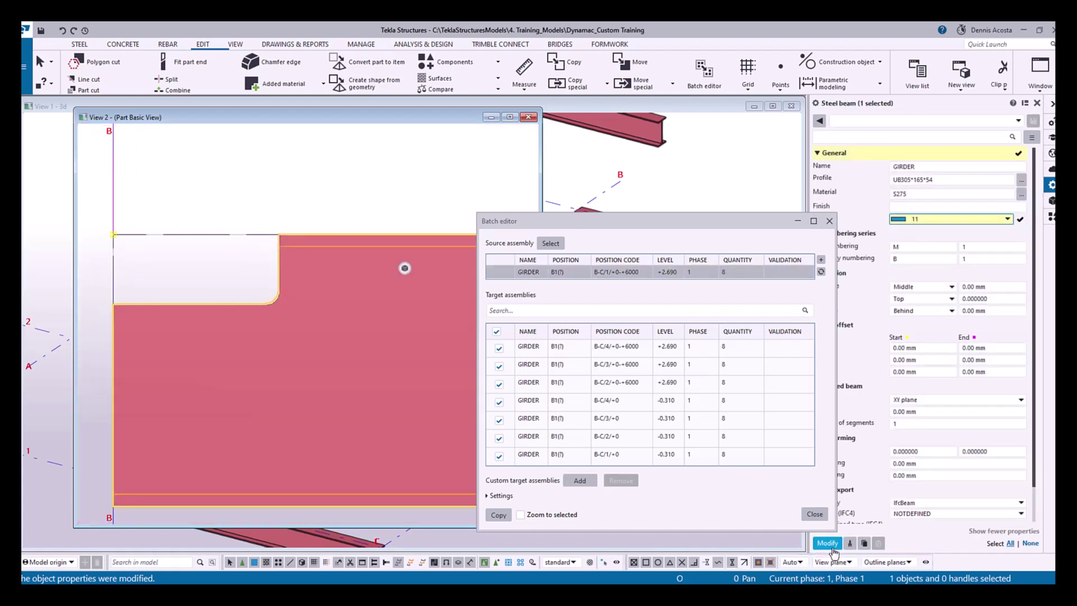
click(827, 543)
Cut a 150 by 150 mm square opening through the source beam's web with a polygon cut
scroll(253, 225, down, 5)
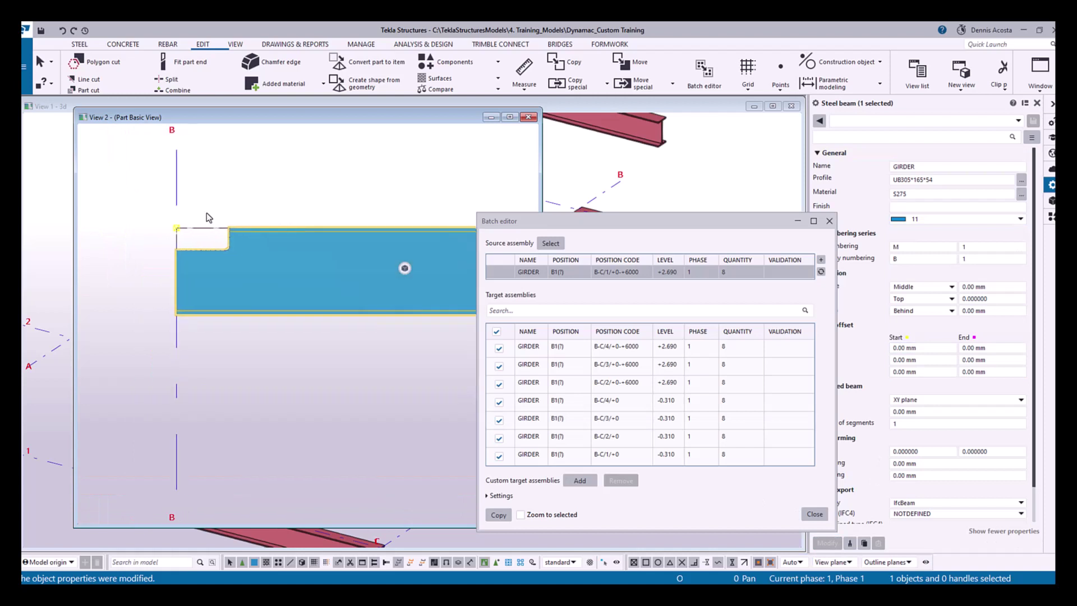
scroll(196, 212, up, 2)
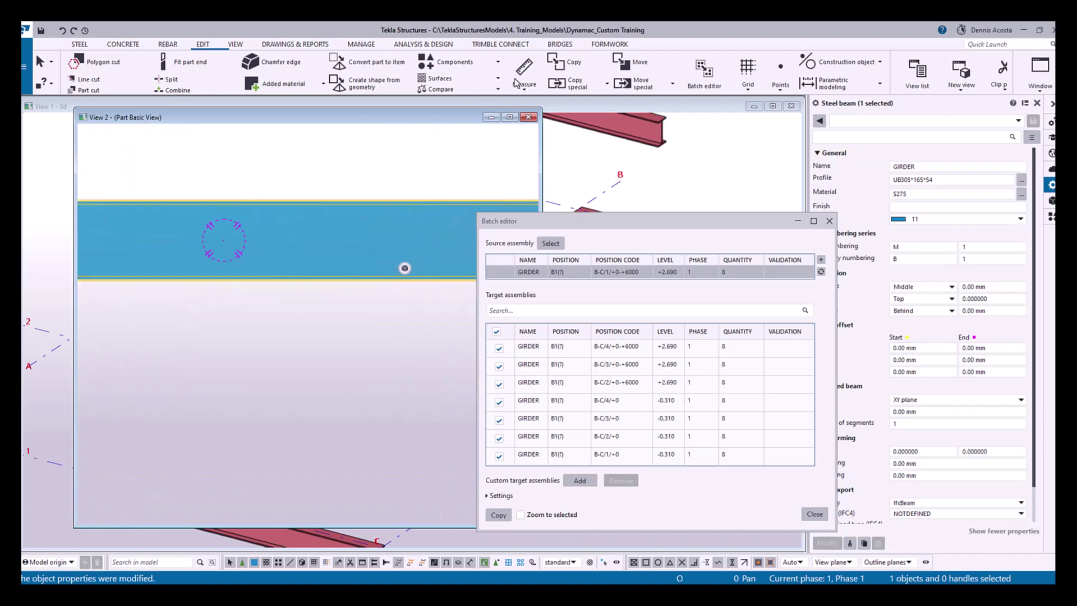
click(95, 61)
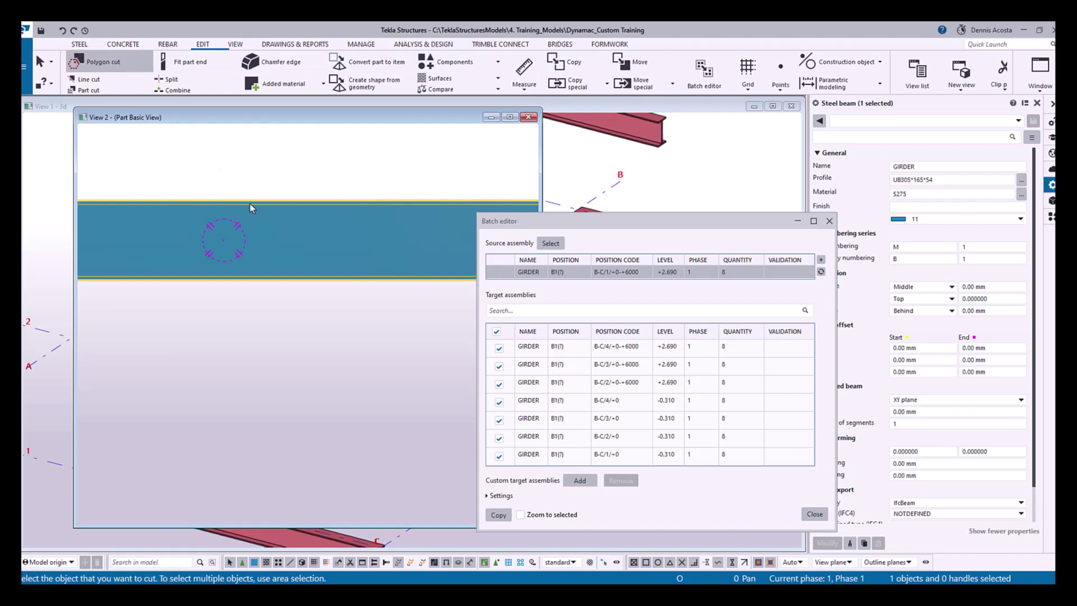
scroll(276, 242, up, 2)
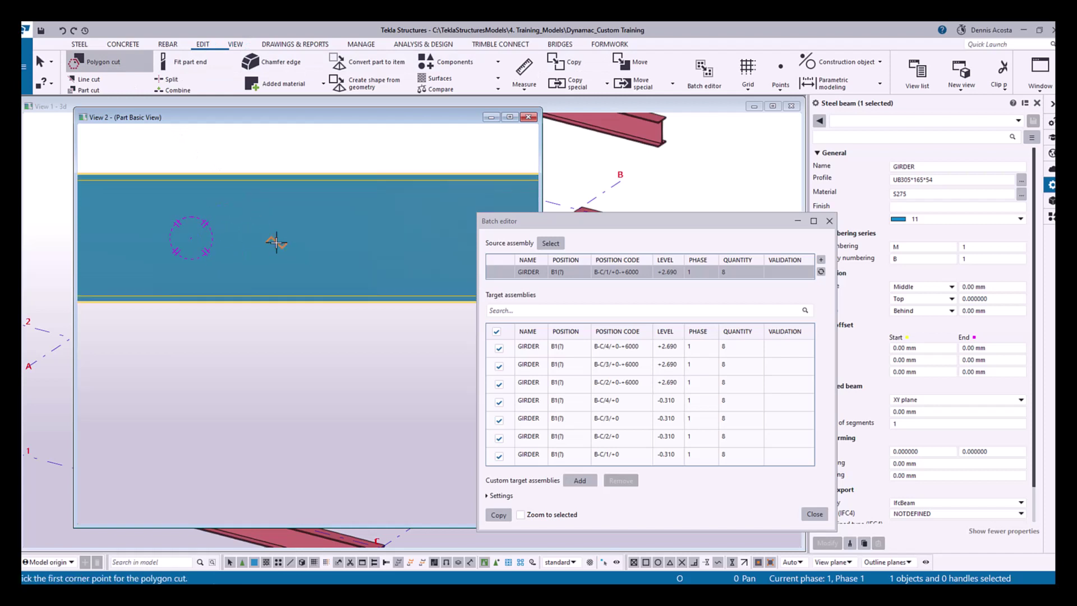
click(337, 215)
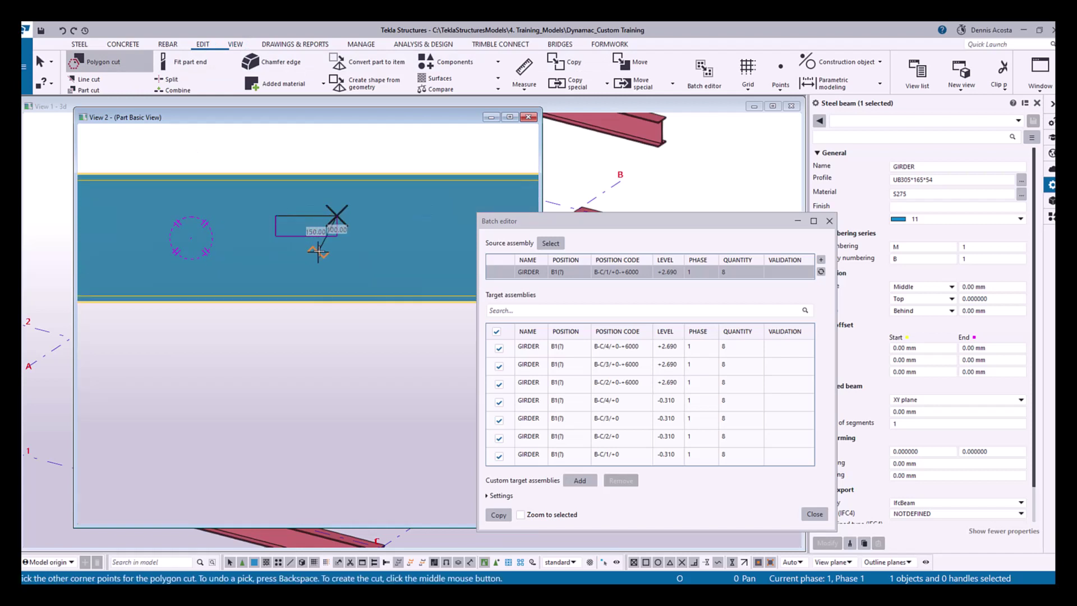
click(336, 277)
click(276, 276)
middle_click(276, 253)
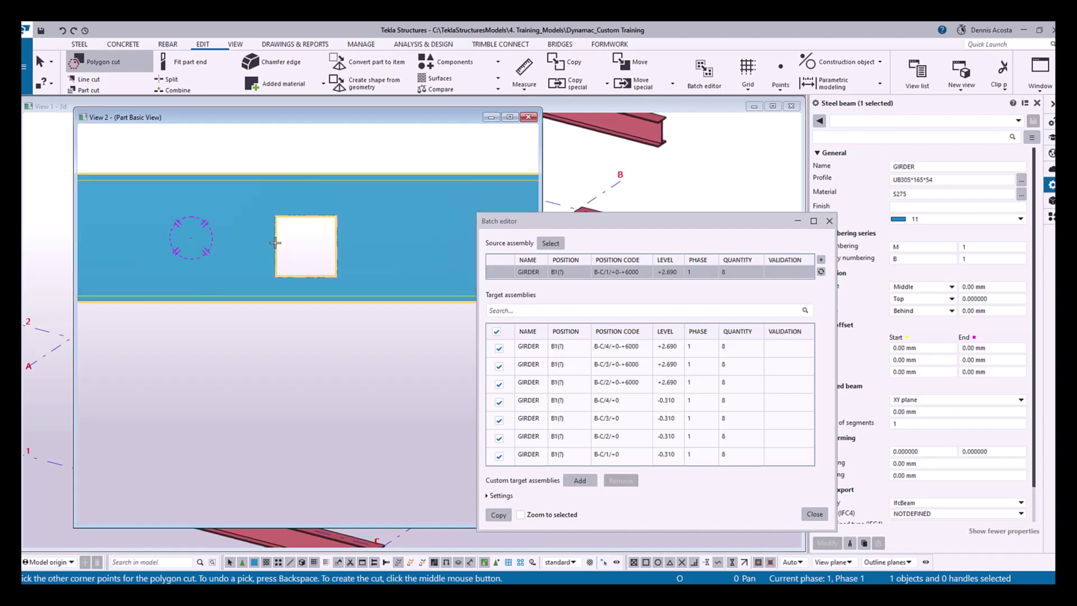
right_click(286, 227)
click(289, 230)
Apply a Rounding chamfer with a 75 mm radius to all four corners of the square web opening, and close the part view
click(278, 219)
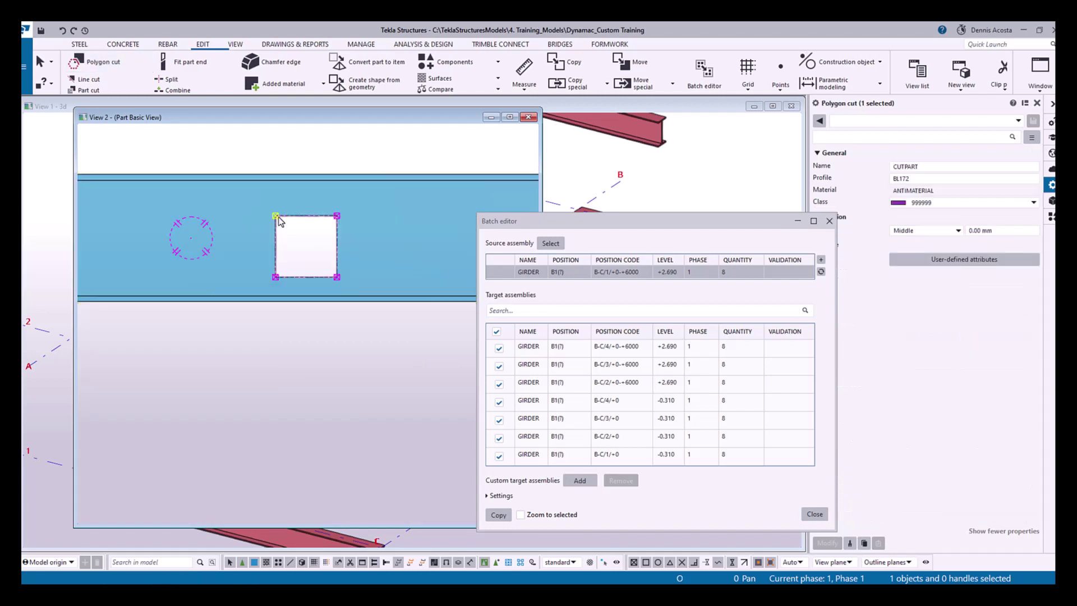
drag(261, 195, 362, 290)
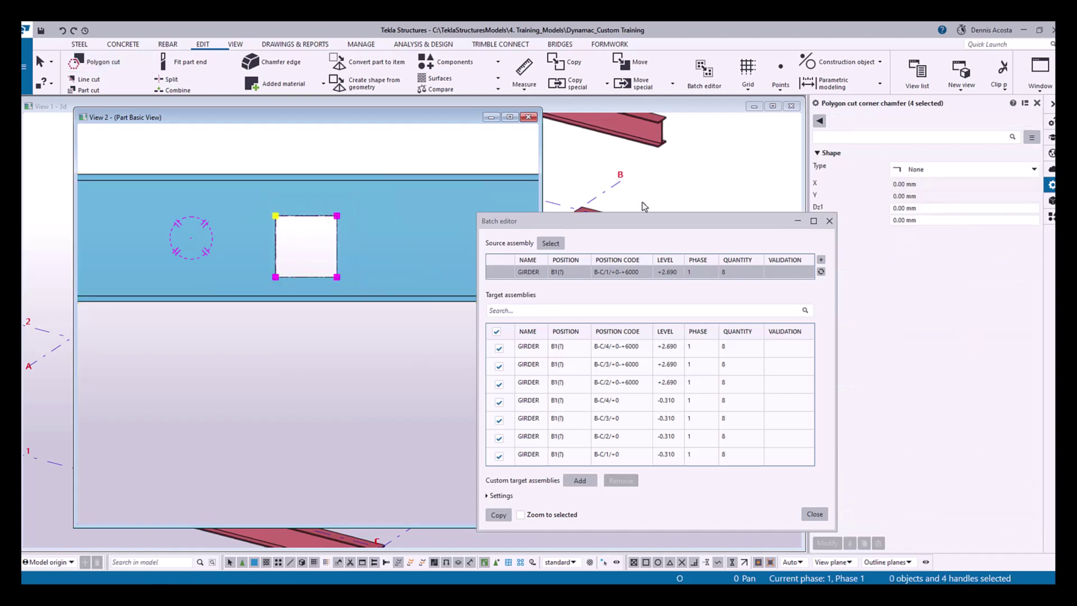
click(915, 170)
click(912, 220)
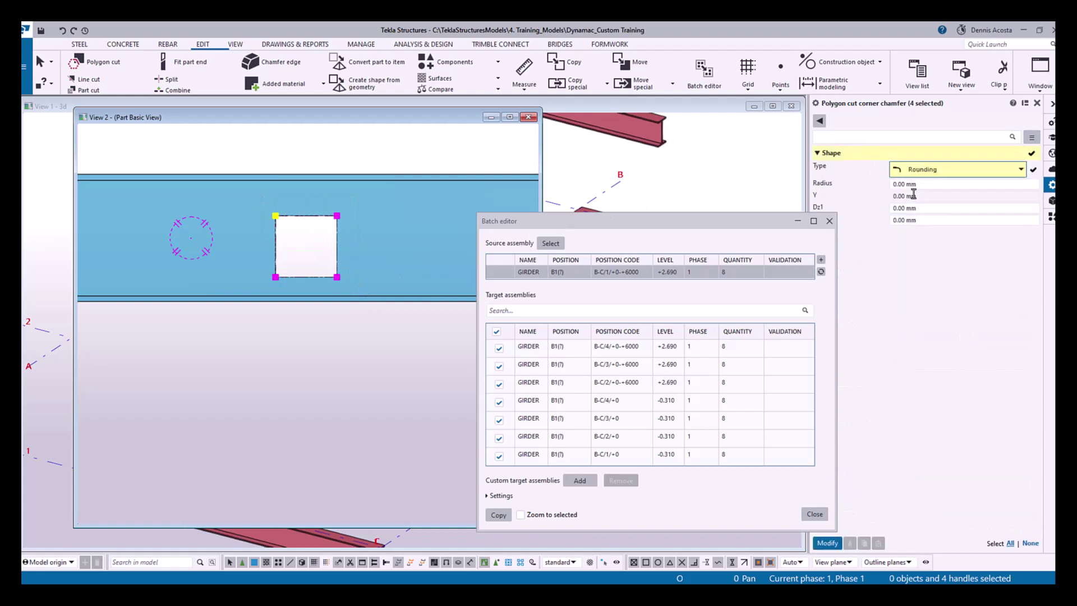
click(921, 188)
text(75)
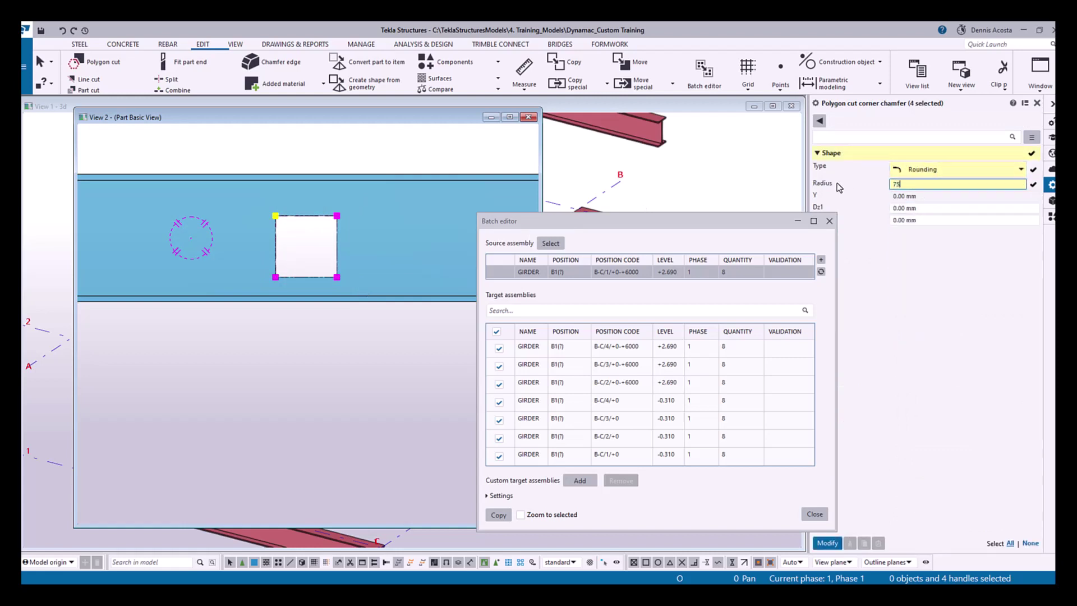
key(Return)
click(325, 147)
scroll(307, 245, down, 2)
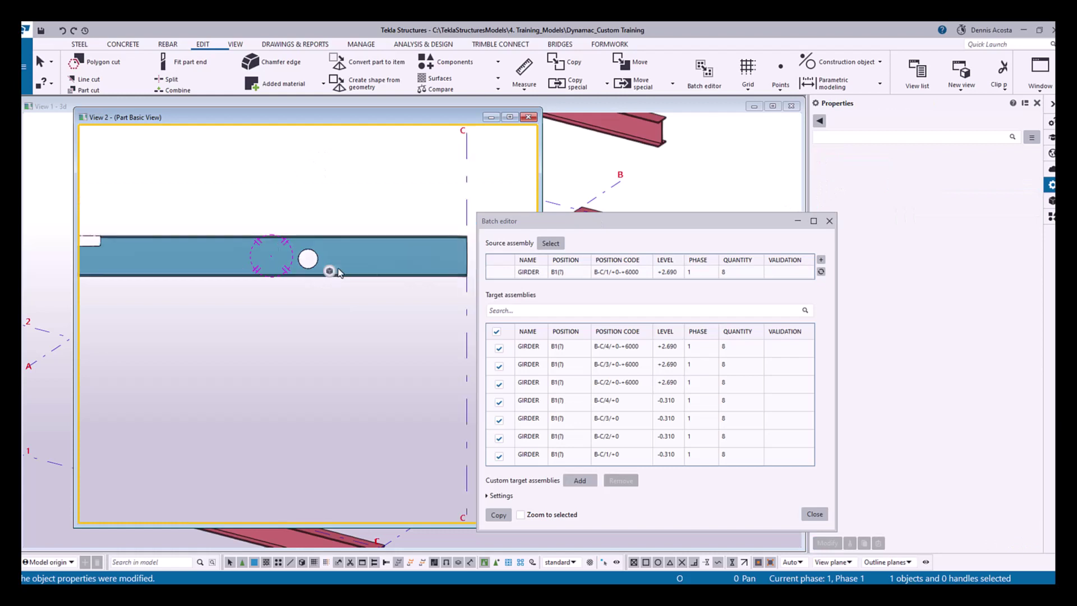
click(528, 117)
scroll(368, 255, down, 4)
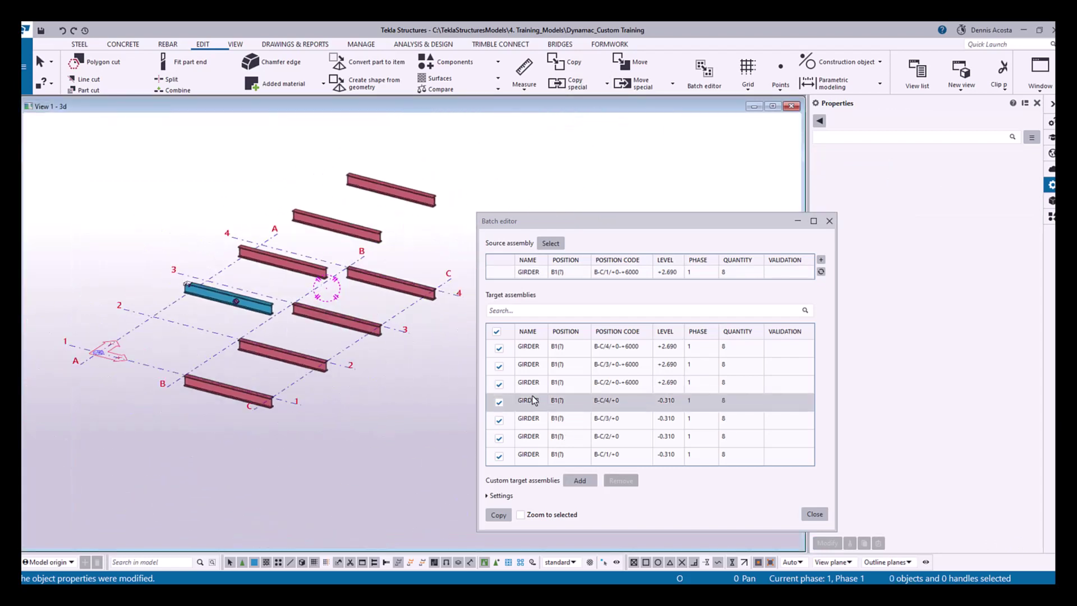
Exclude targets B-C/2/+0 and B-C/1/+0 in the Batch editor and copy the source modifications to the other five girders
click(499, 438)
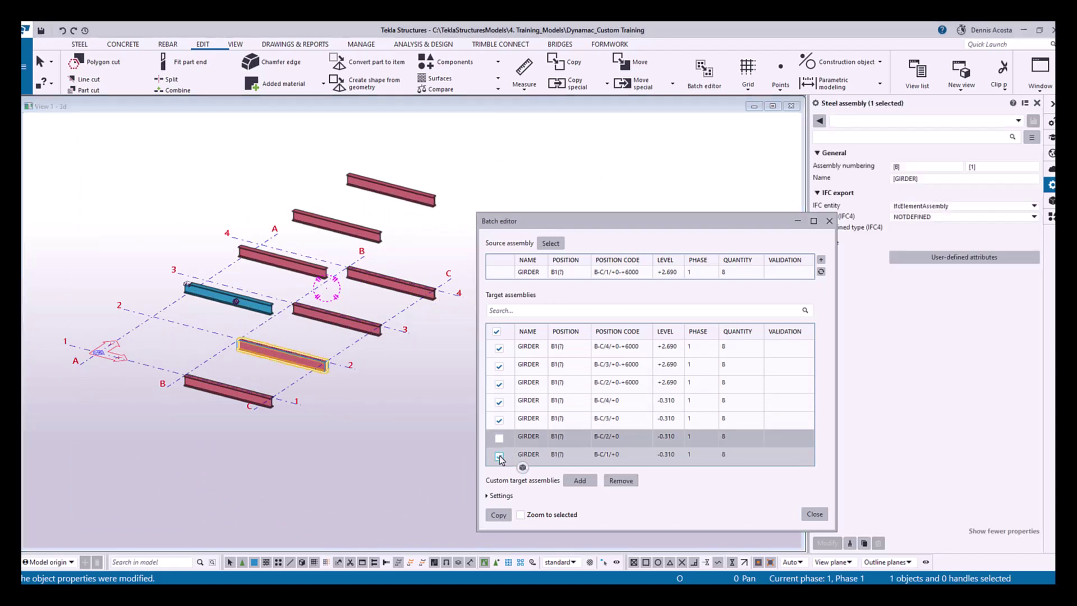
click(499, 456)
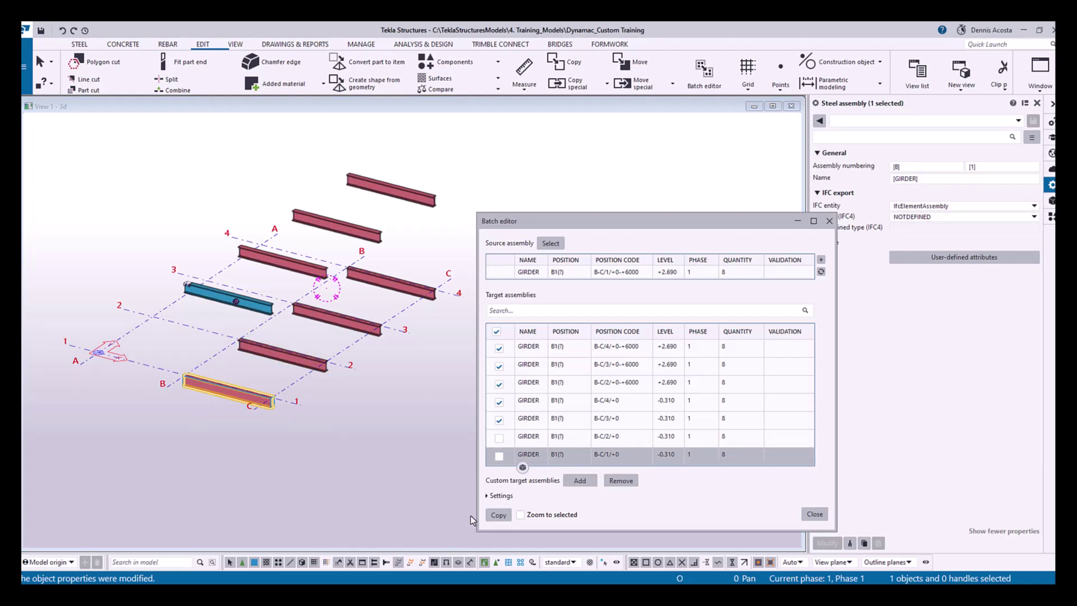
click(498, 515)
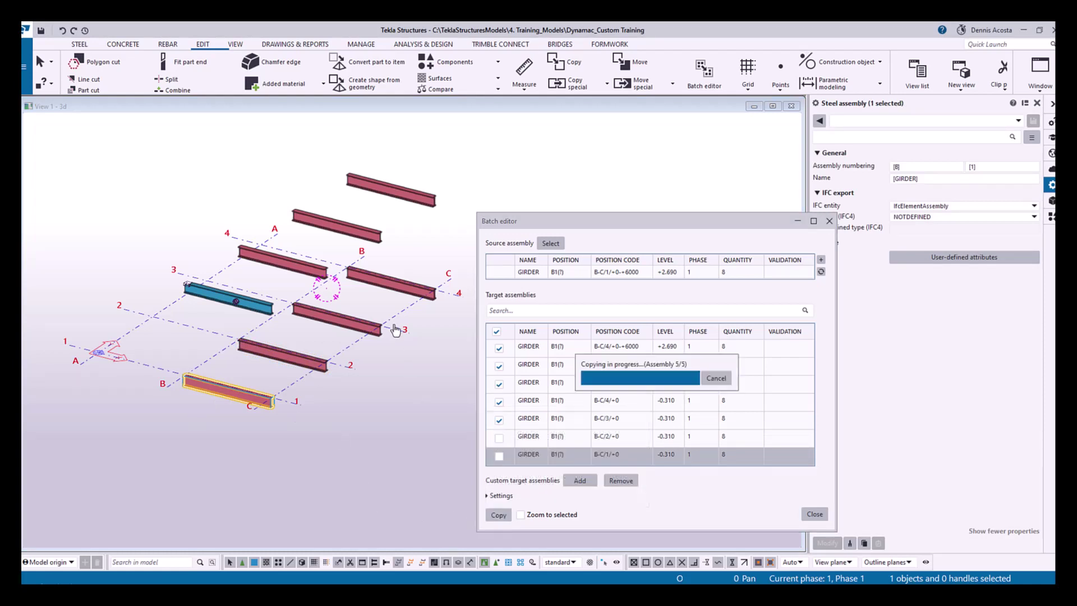
scroll(358, 378, up, 5)
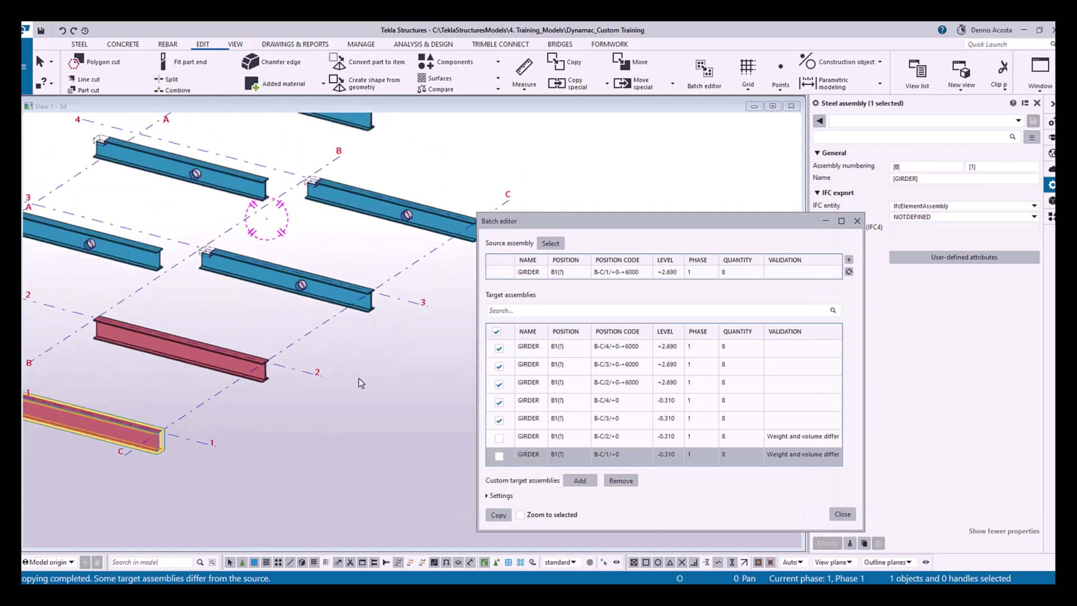
drag(564, 224, 764, 250)
middle_drag(399, 253, 435, 342)
scroll(589, 339, down, 2)
scroll(432, 343, down, 1)
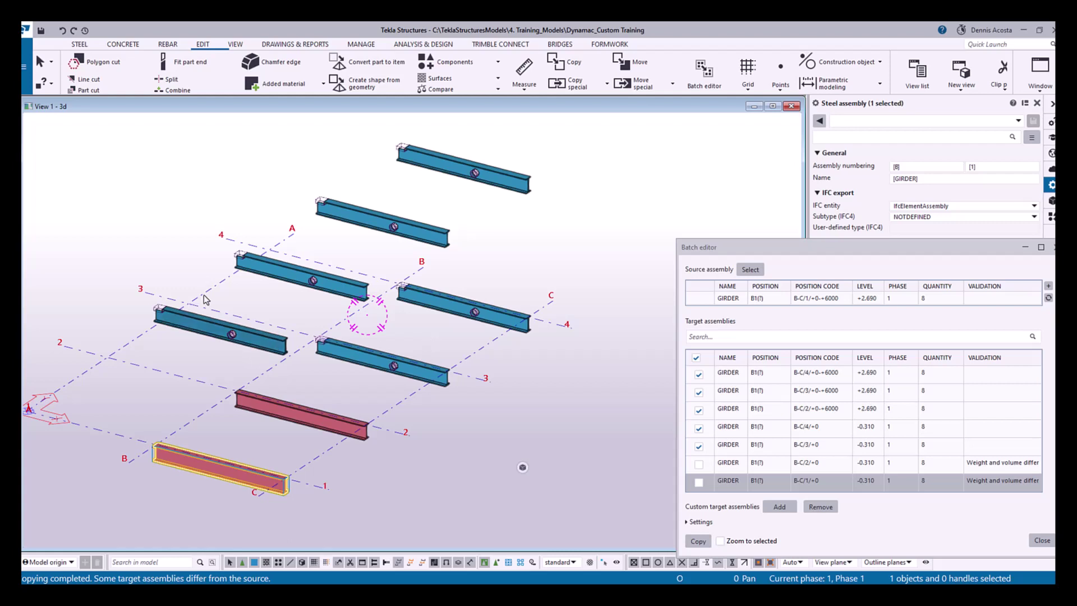
middle_drag(301, 432, 311, 388)
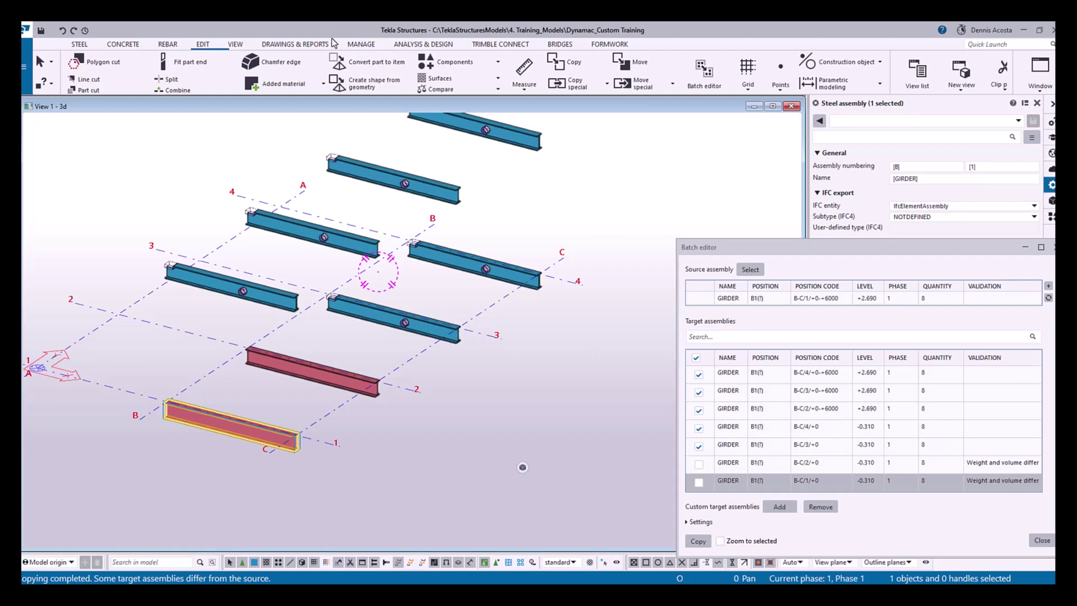
Number the modified objects, and highlight the B-C/1/+0 target and the source assembly to compare their positions
click(302, 48)
click(377, 62)
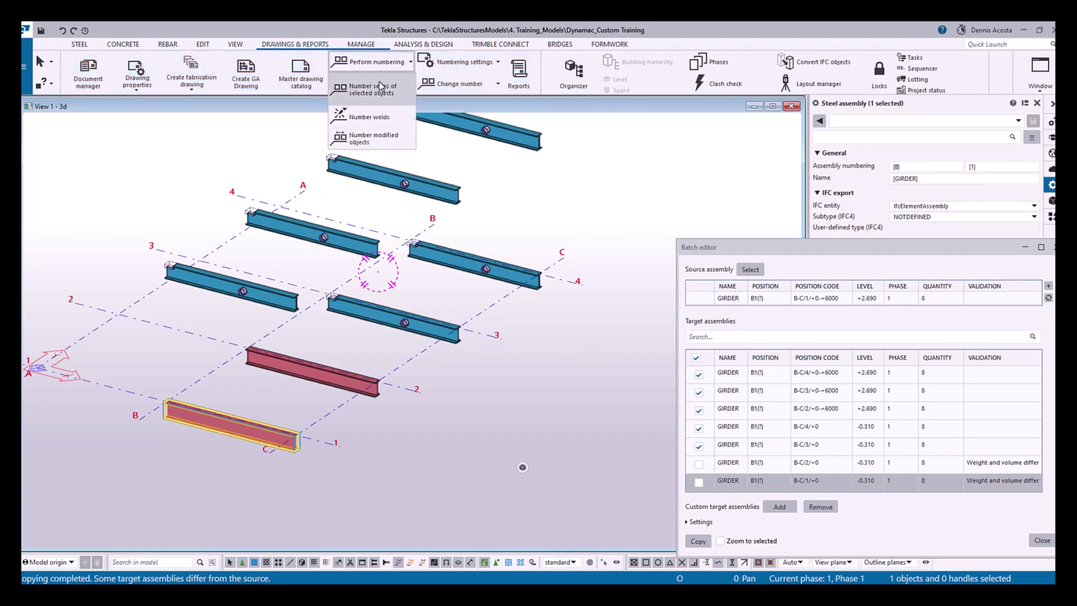
click(369, 136)
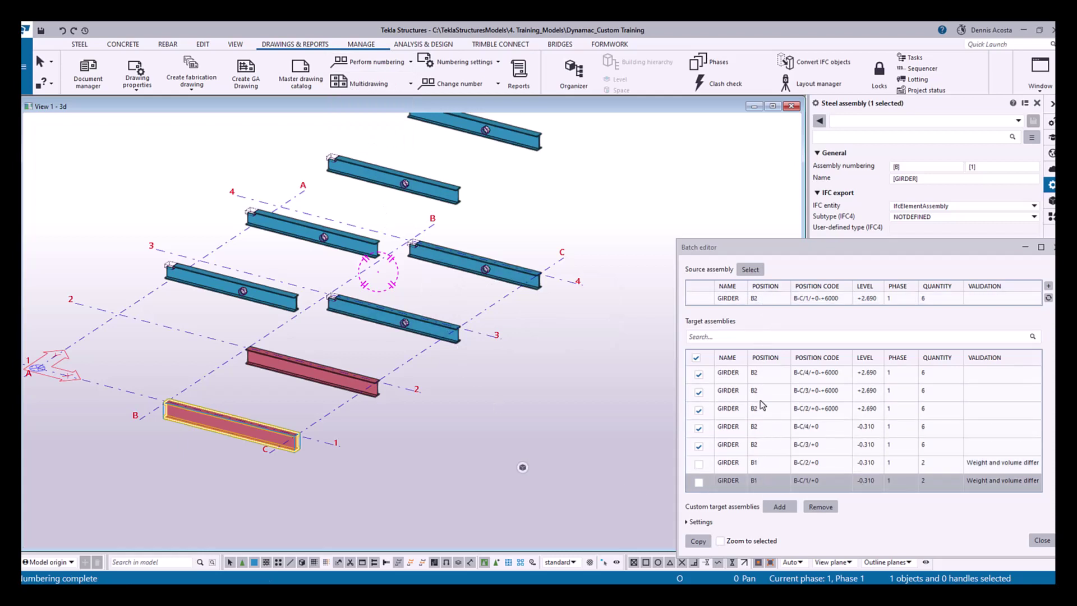
click(768, 484)
click(734, 300)
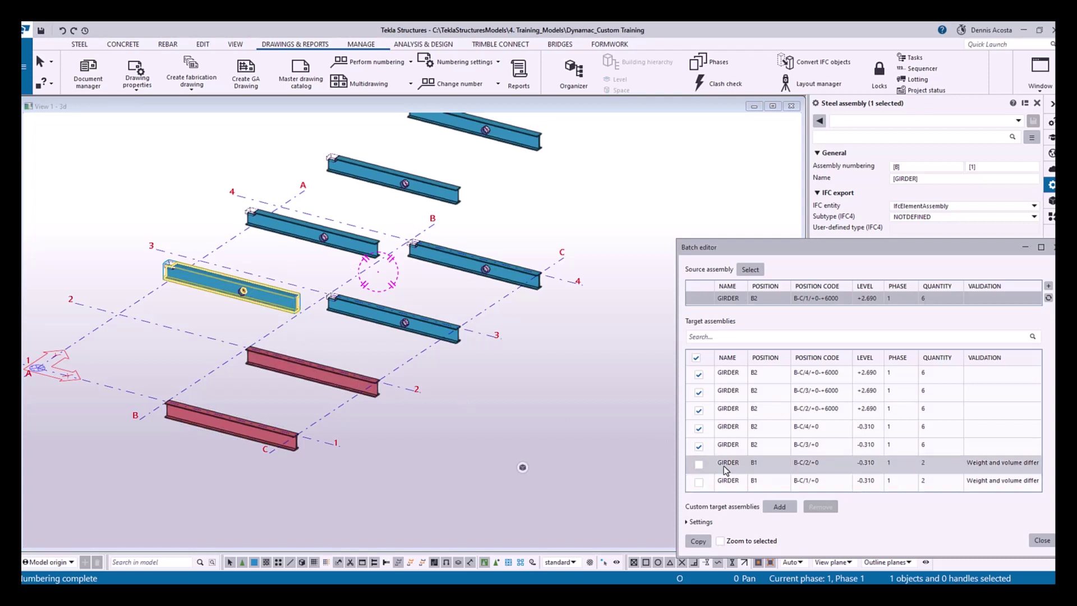
Include only targets B-C/2/+0 and B-C/1/+0 in the Batch editor and copy the source modifications to them
click(699, 465)
click(699, 483)
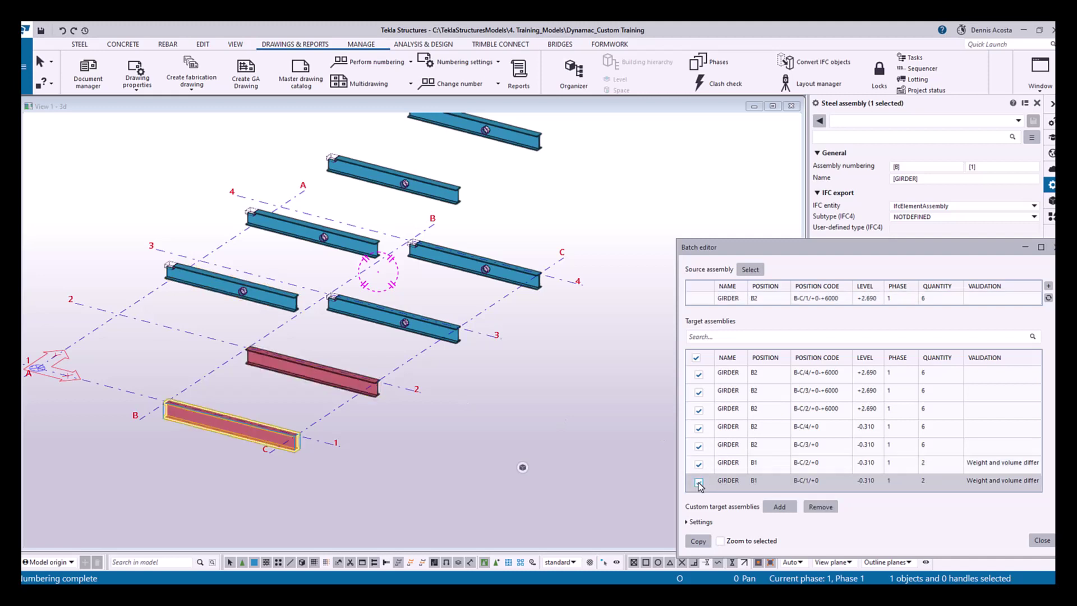
click(705, 446)
click(699, 428)
click(699, 393)
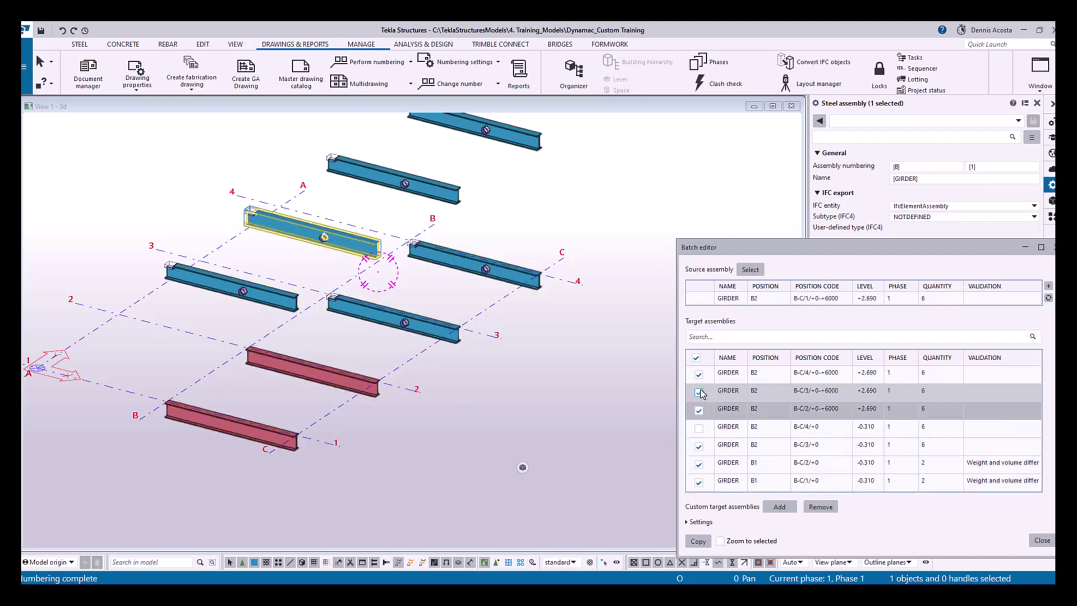
click(699, 374)
click(699, 410)
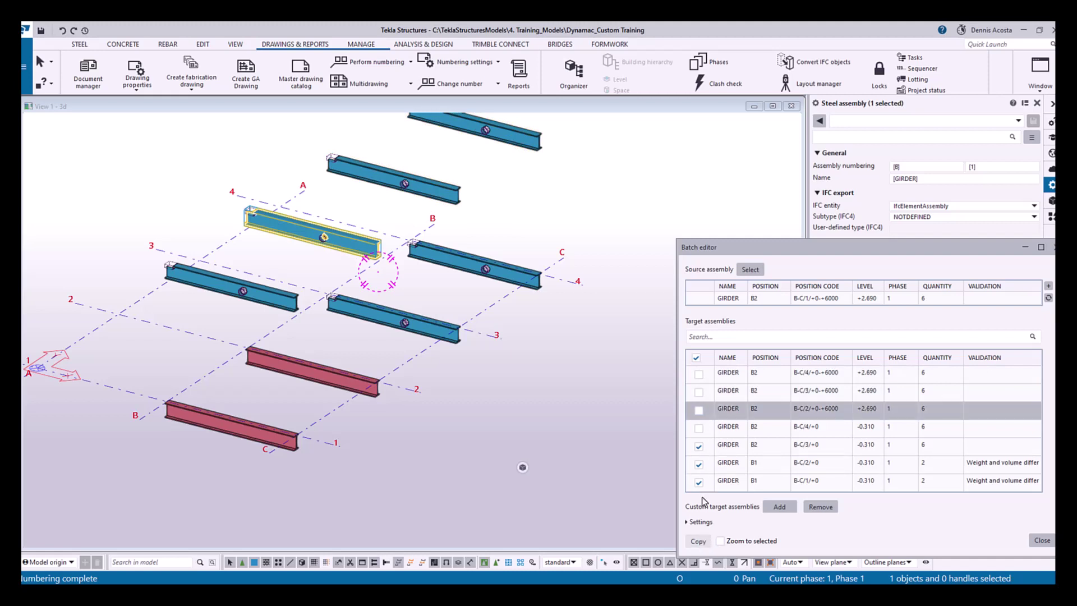
click(704, 450)
click(700, 447)
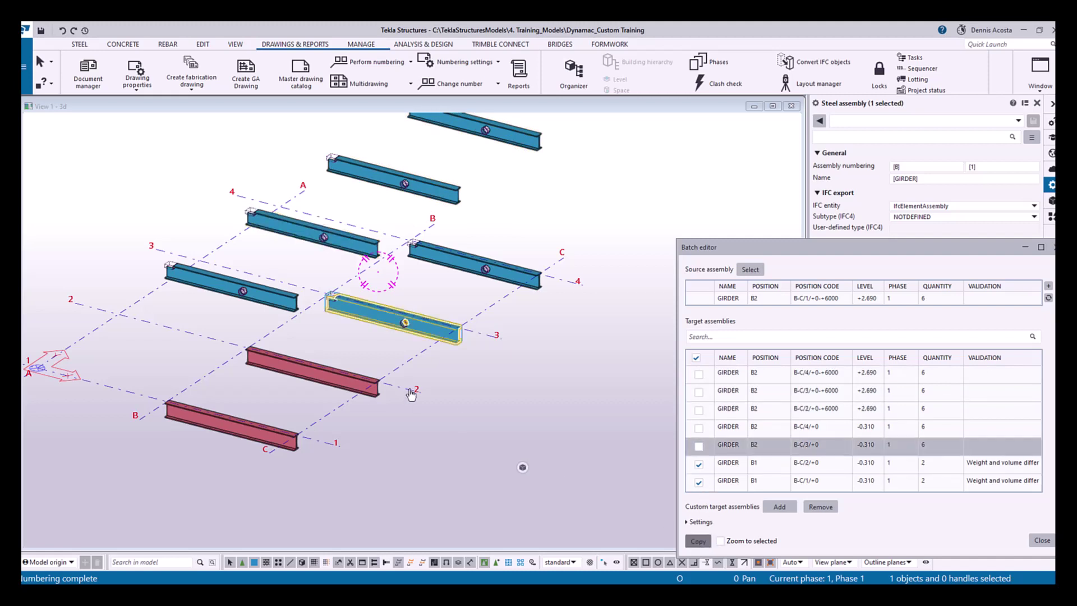
scroll(411, 395, up, 5)
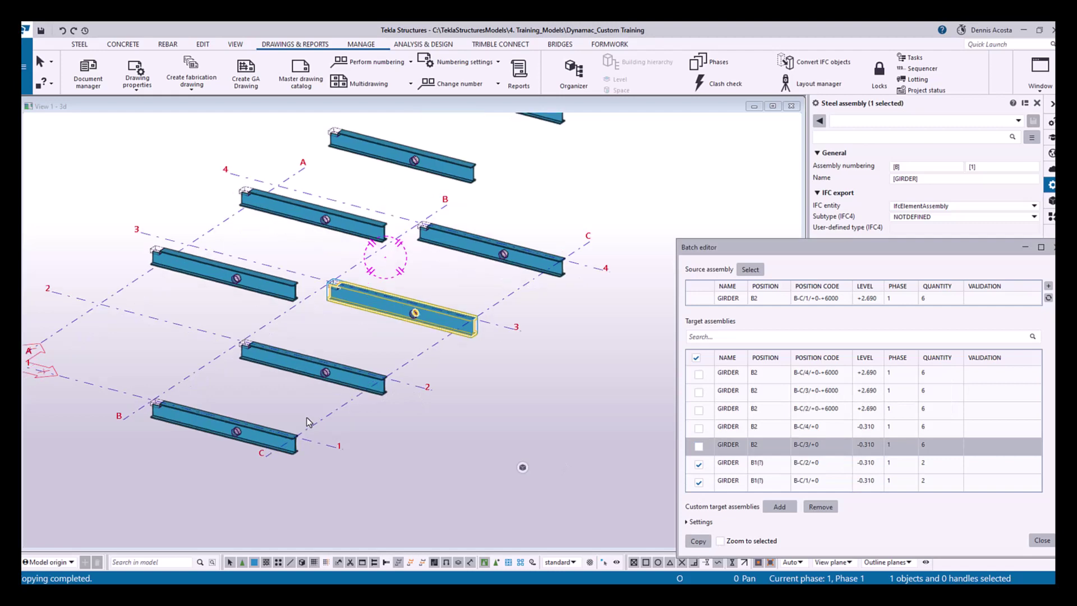
scroll(399, 397, down, 2)
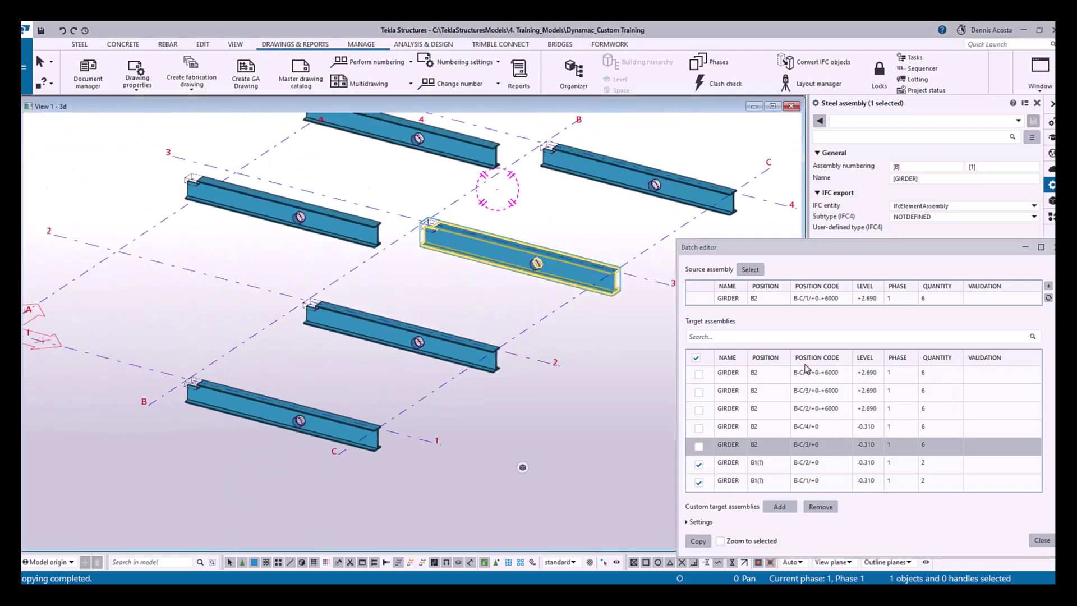
Move the Batch editor fully into view and renumber the modified objects following the copy to the last two girders
drag(820, 251, 725, 224)
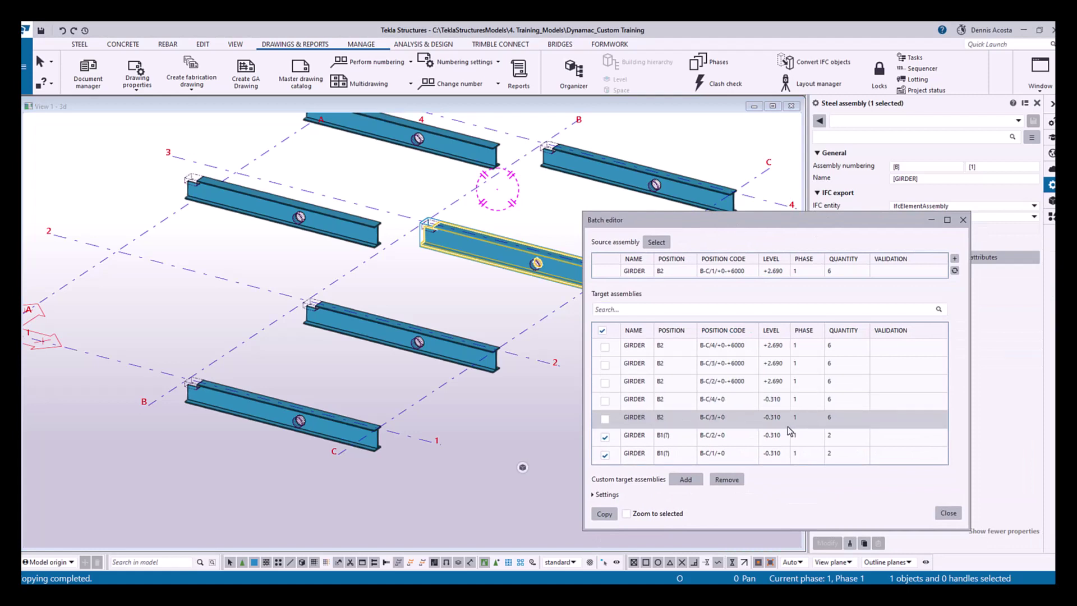
middle_drag(447, 354, 362, 381)
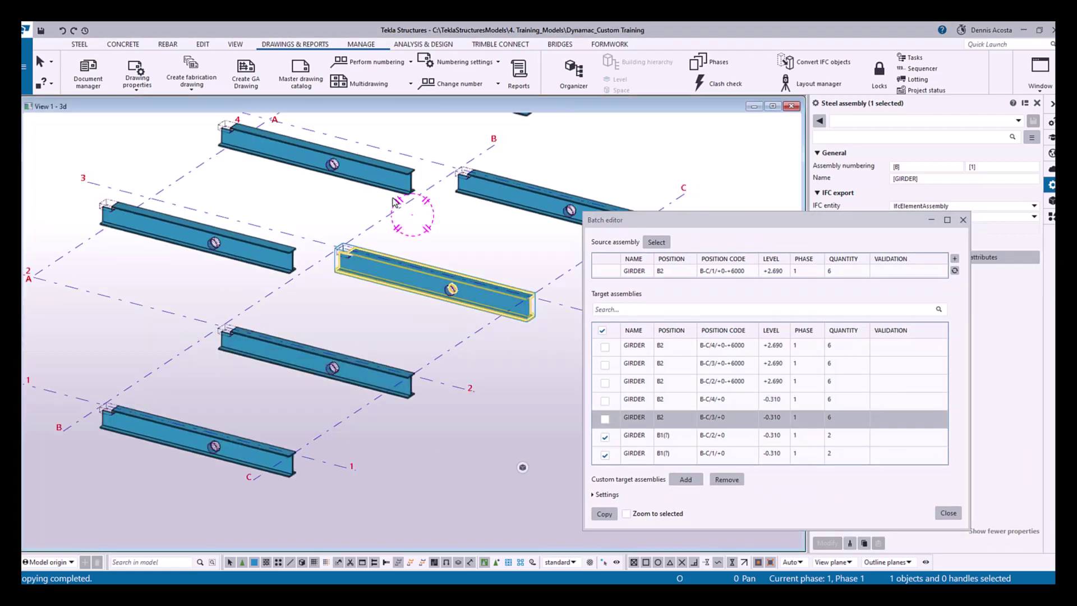
click(364, 64)
click(368, 137)
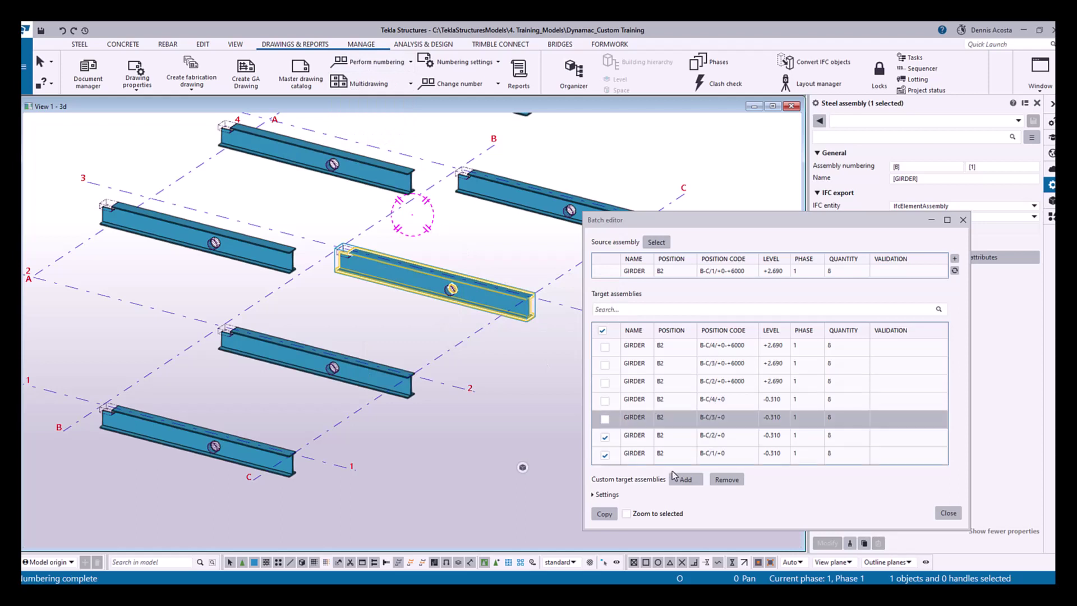
Include B-C/3/+0, B-C/4/+0 and the three +2.690 level girders again so that every target assembly is checked
click(605, 419)
click(604, 400)
click(605, 383)
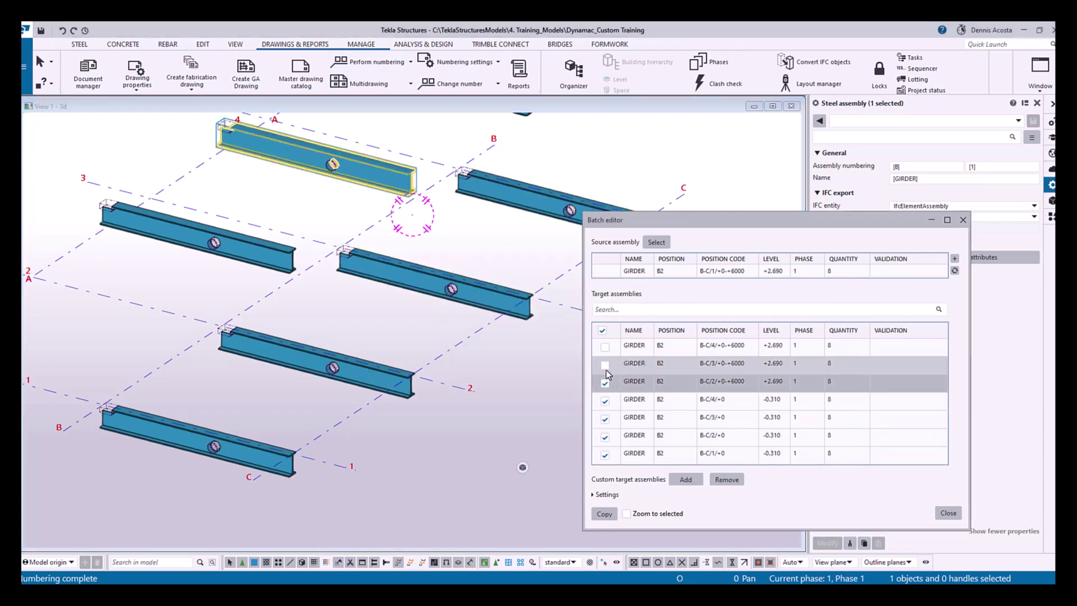
click(604, 364)
click(605, 346)
middle_drag(383, 349, 355, 358)
scroll(359, 356, down, 3)
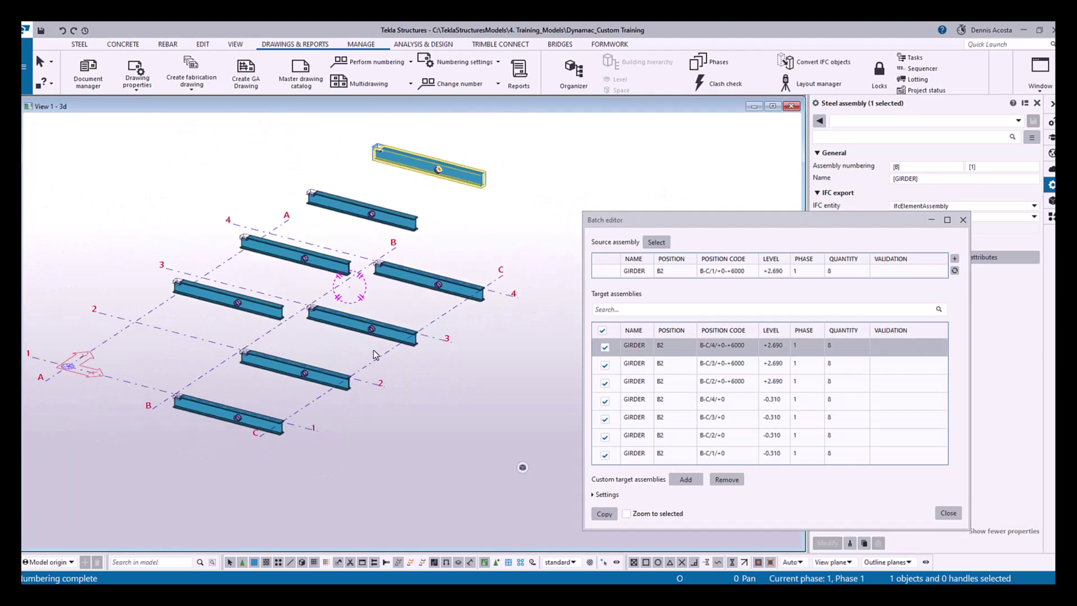